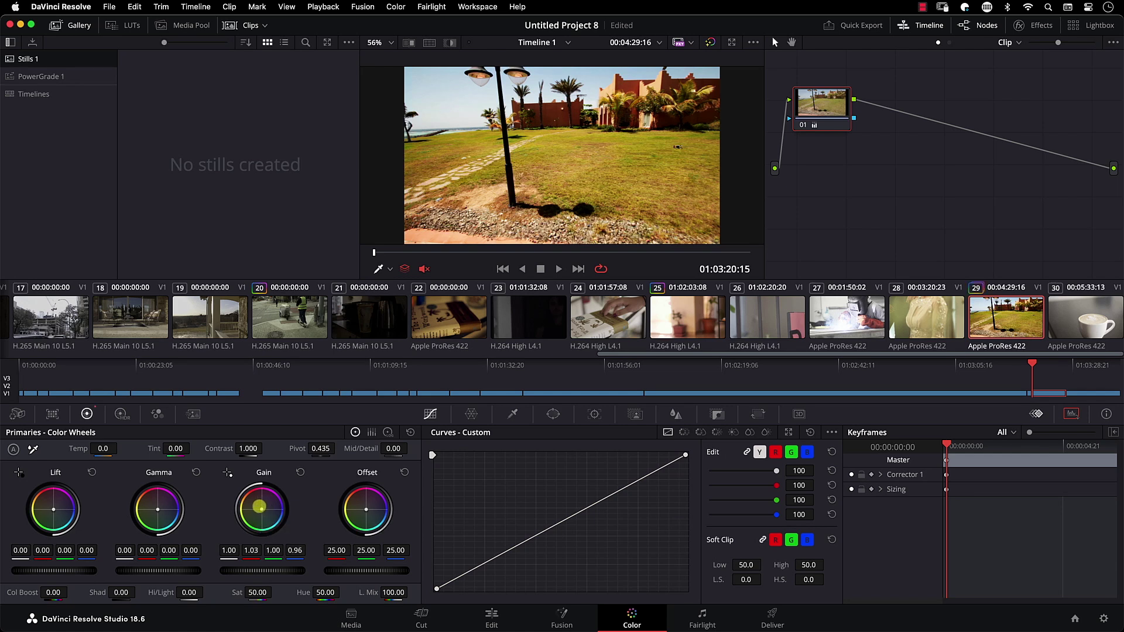
Pull the Gain wheel toward yellow to cut highlight blue and set saturation to 96.60.
left_click_drag(249, 502, 261, 500)
left_click_drag(399, 603, 516, 580)
left_click_drag(593, 581, 364, 586)
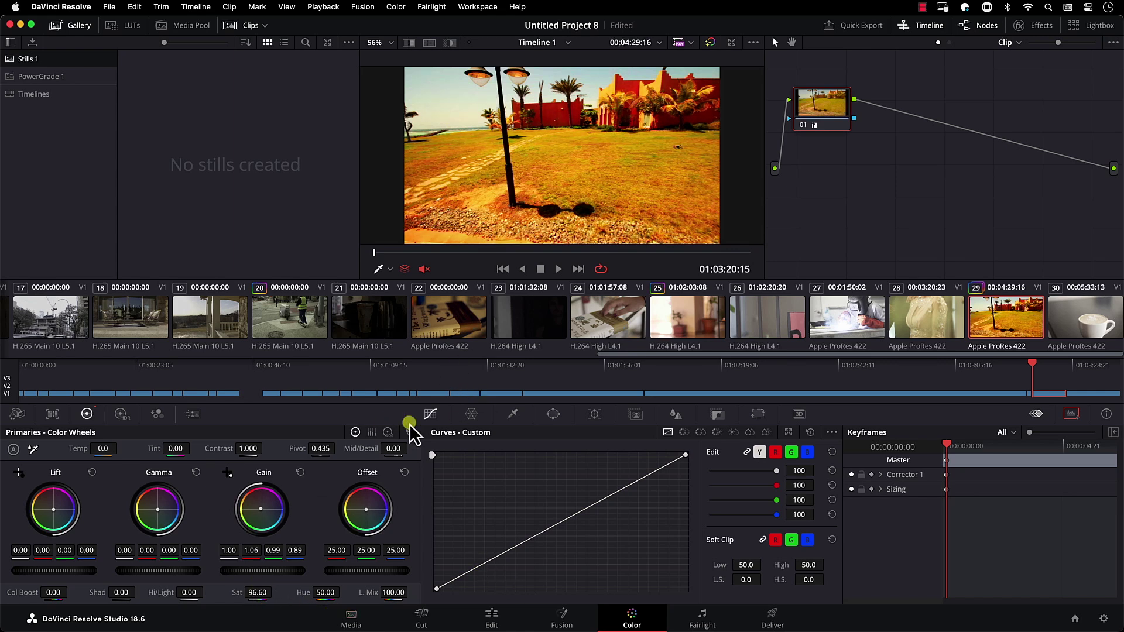
Reset saturation to 50, try colour boost at 91, then reset colour boost to zero.
double_click(239, 594)
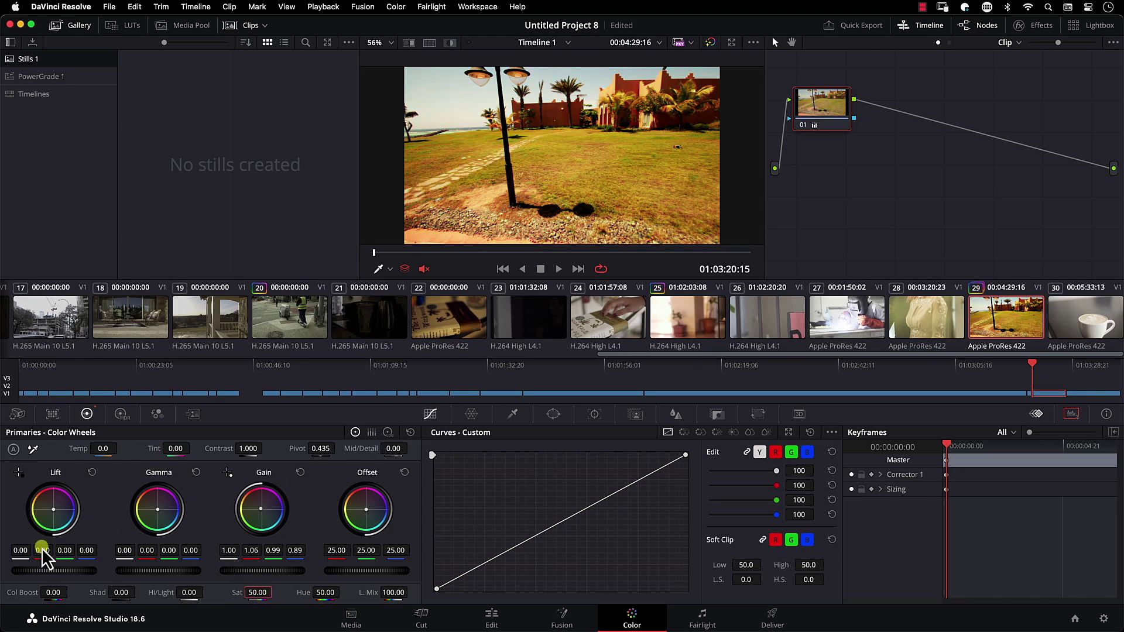
left_click_drag(153, 592, 156, 591)
left_click(51, 592)
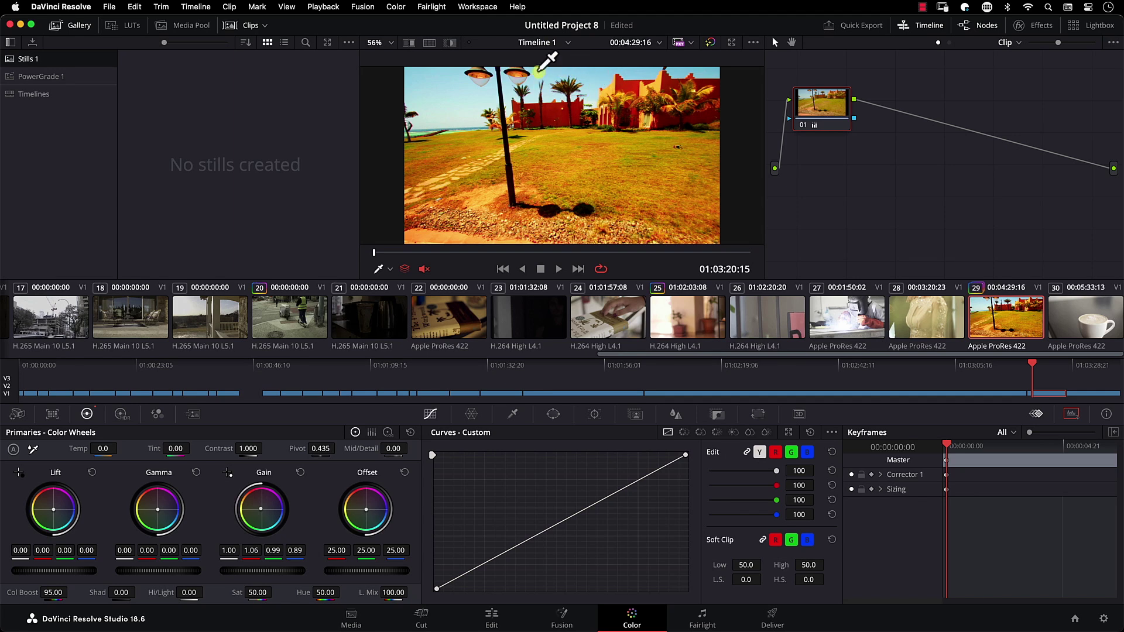
left_click(23, 598)
double_click(24, 593)
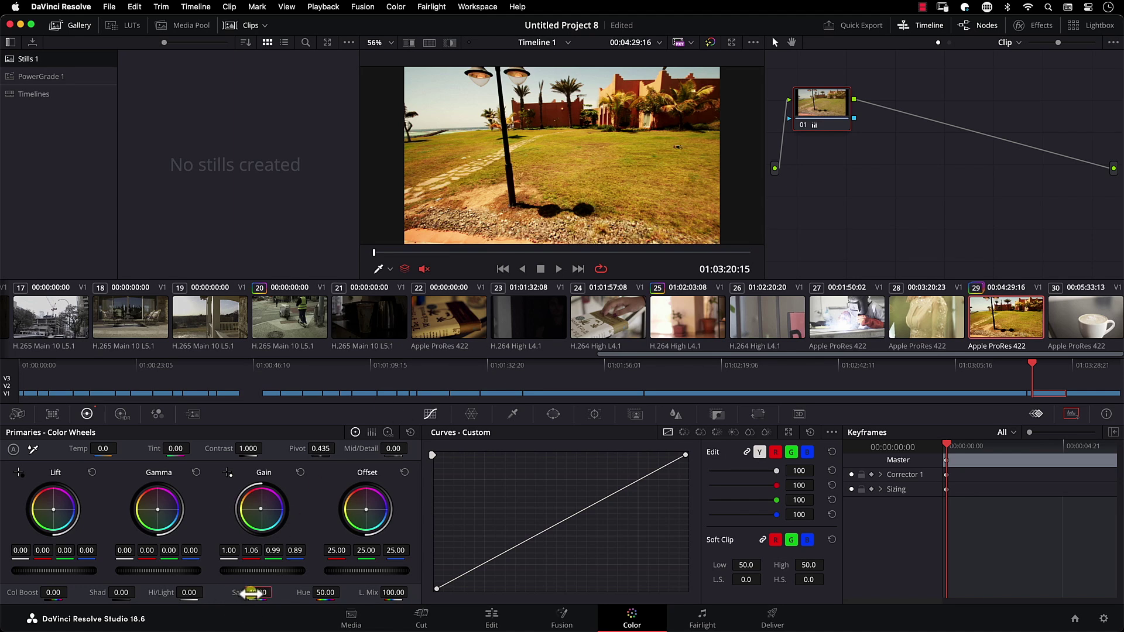
Test saturation at 100, 99 and 91, reset it to 50, then select the rock clip and zero its colour boost.
left_click_drag(320, 589, 459, 585)
left_click_drag(591, 590, 544, 471)
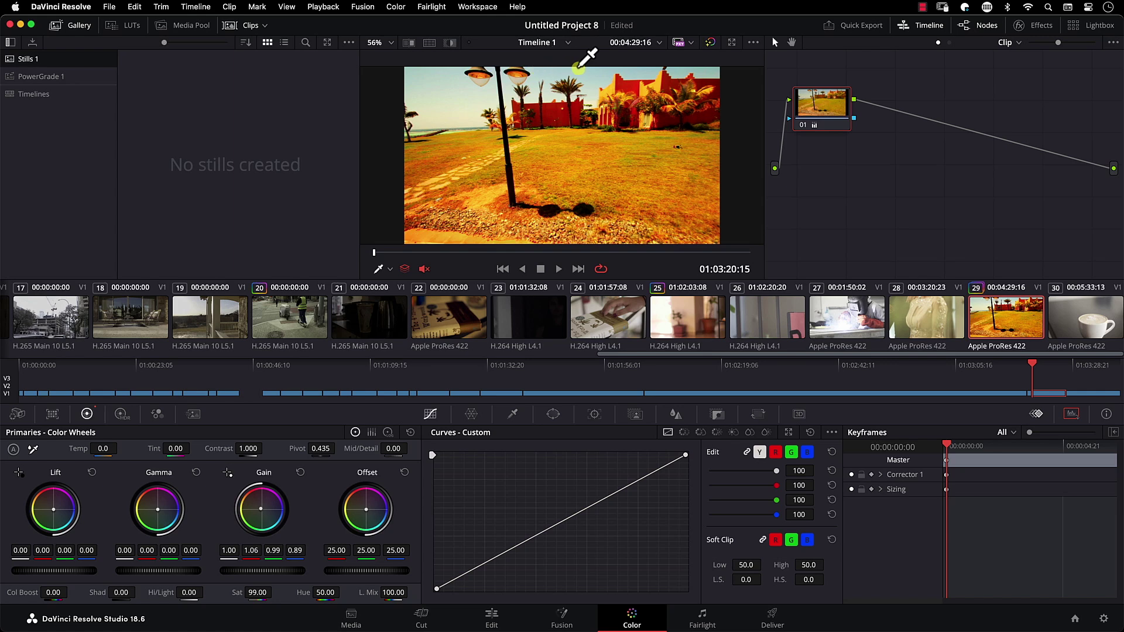
double_click(237, 593)
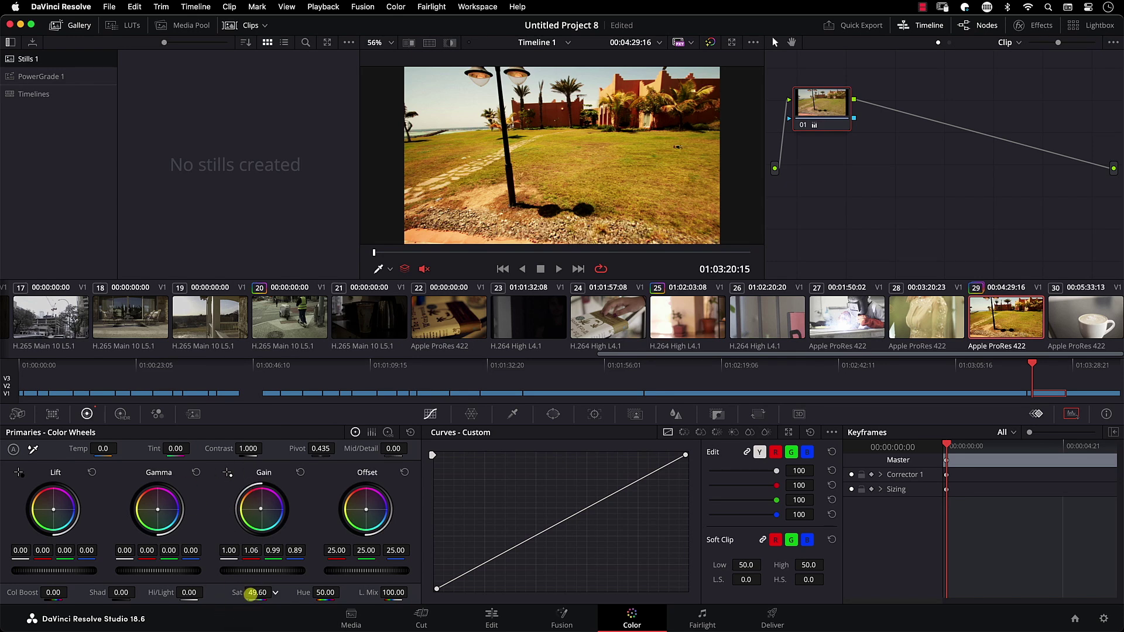
left_click_drag(310, 592, 371, 591)
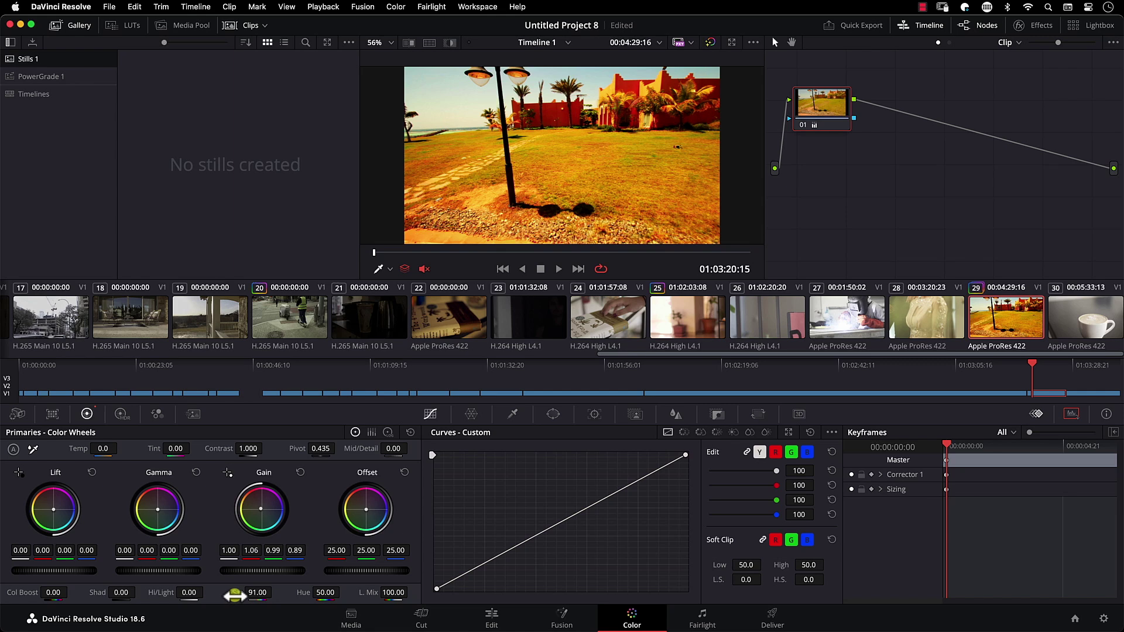
double_click(234, 595)
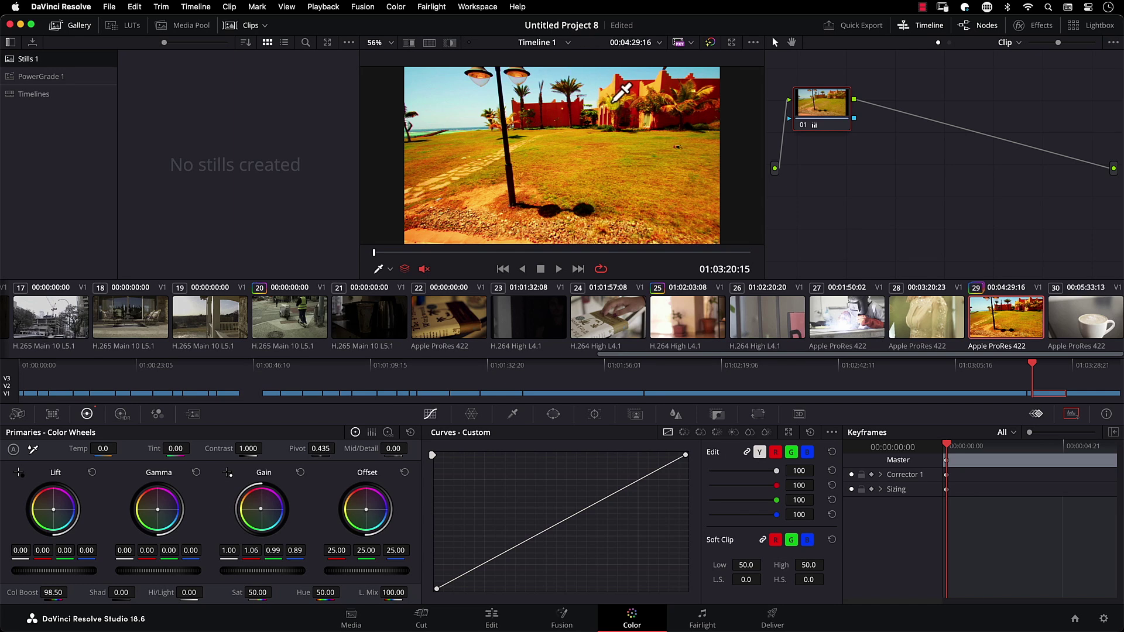
left_click(590, 165)
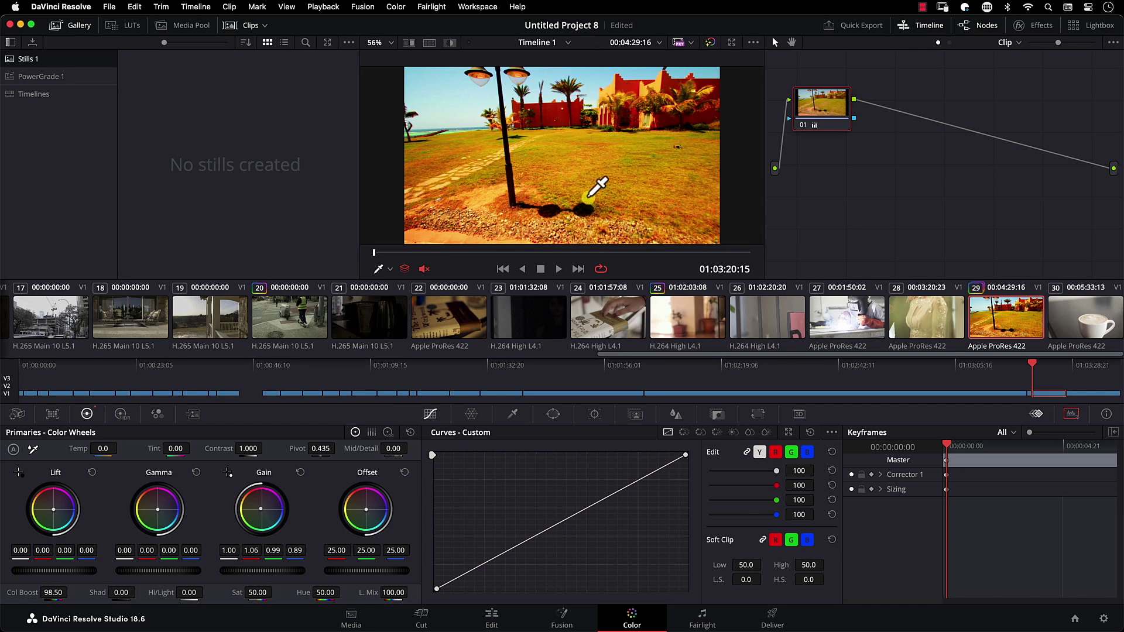
double_click(33, 593)
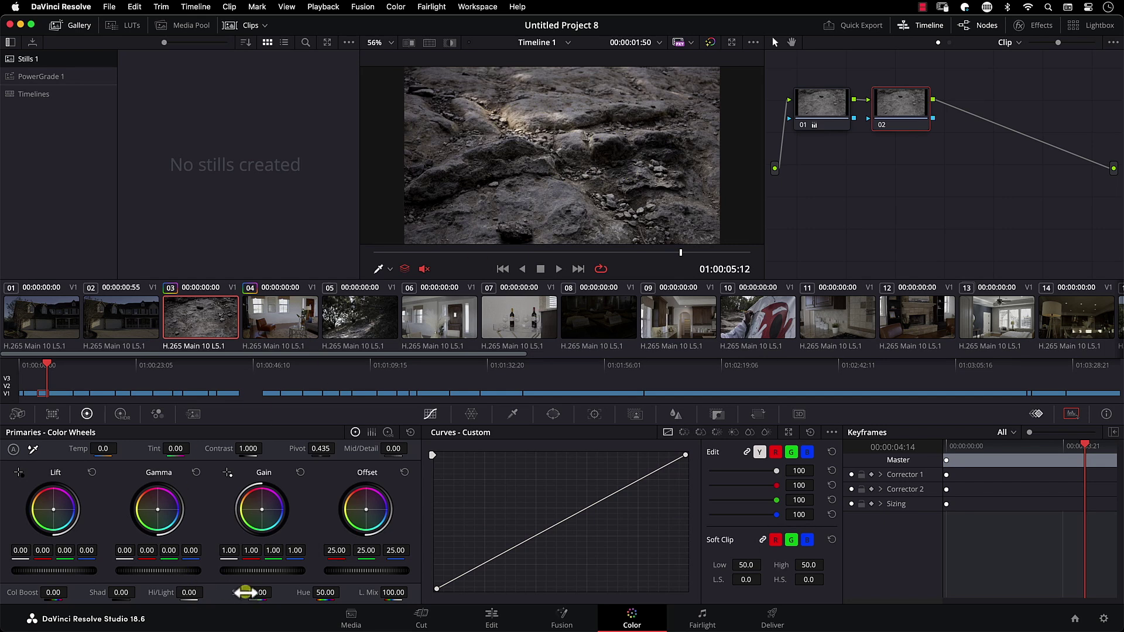
Test the rock clip at saturation 100 and preview it full screen, then reset saturation and colour boost.
left_click_drag(395, 575, 544, 576)
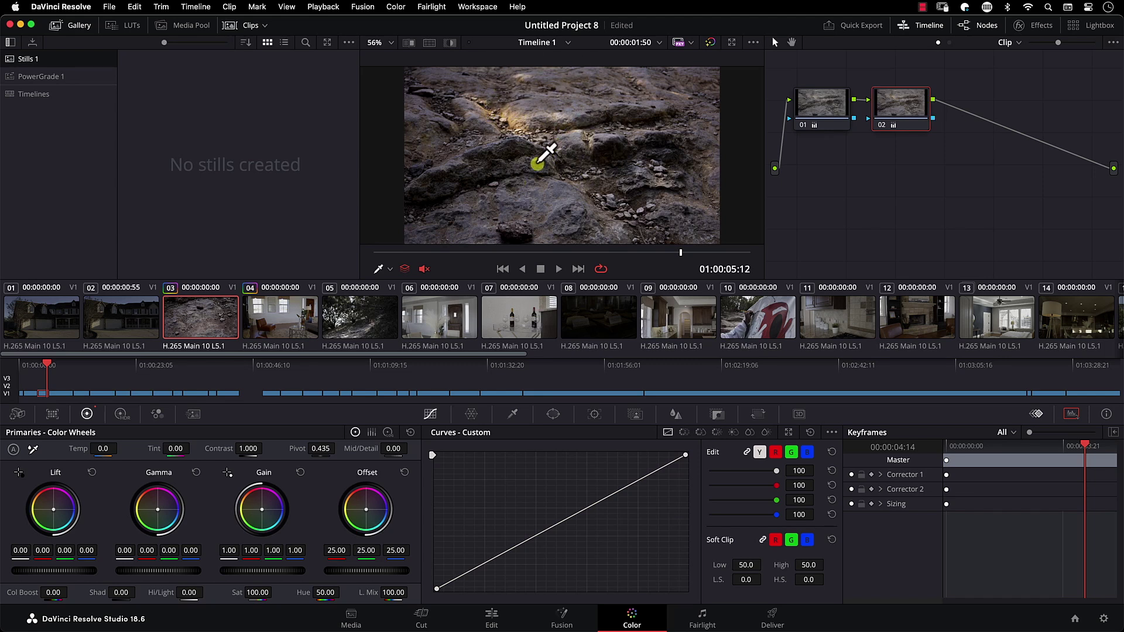
double_click(256, 593)
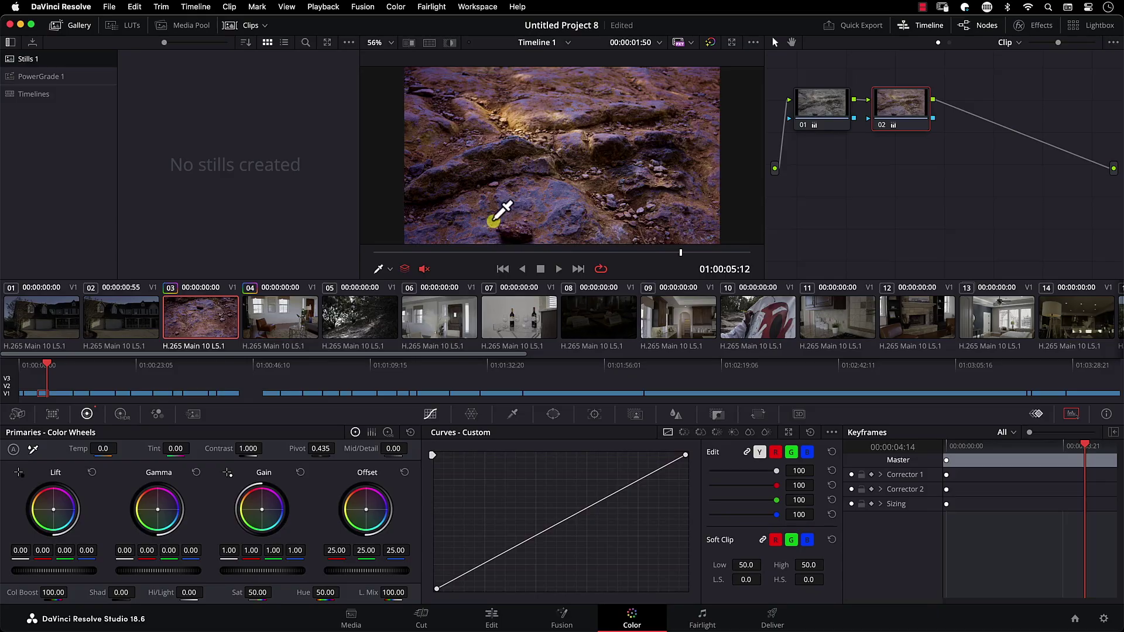
key("super+f")
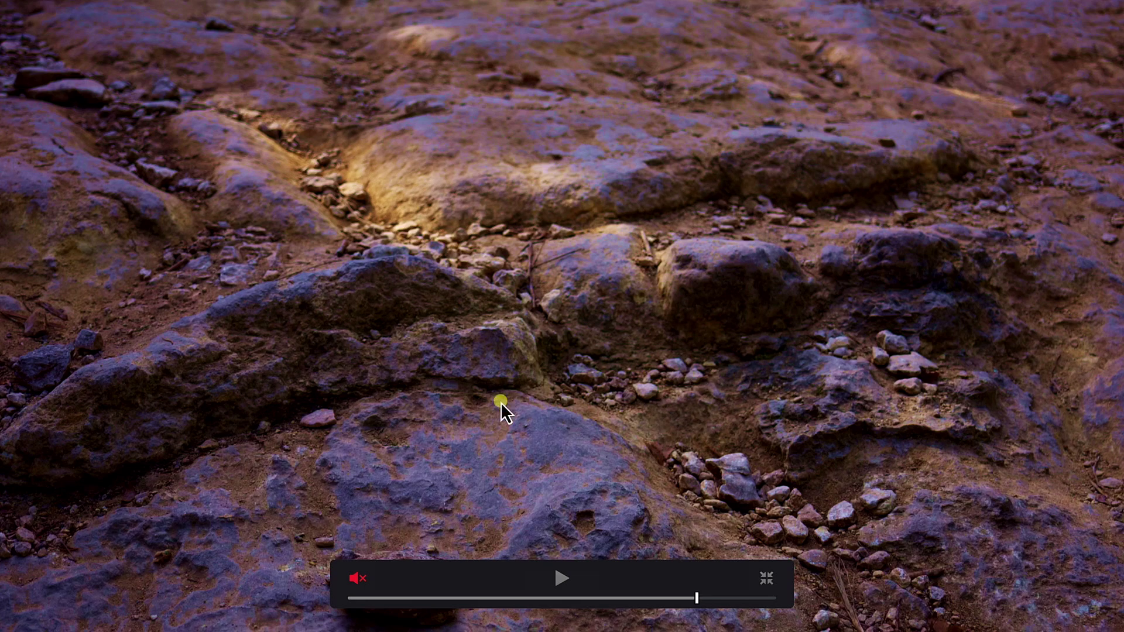
key("Escape")
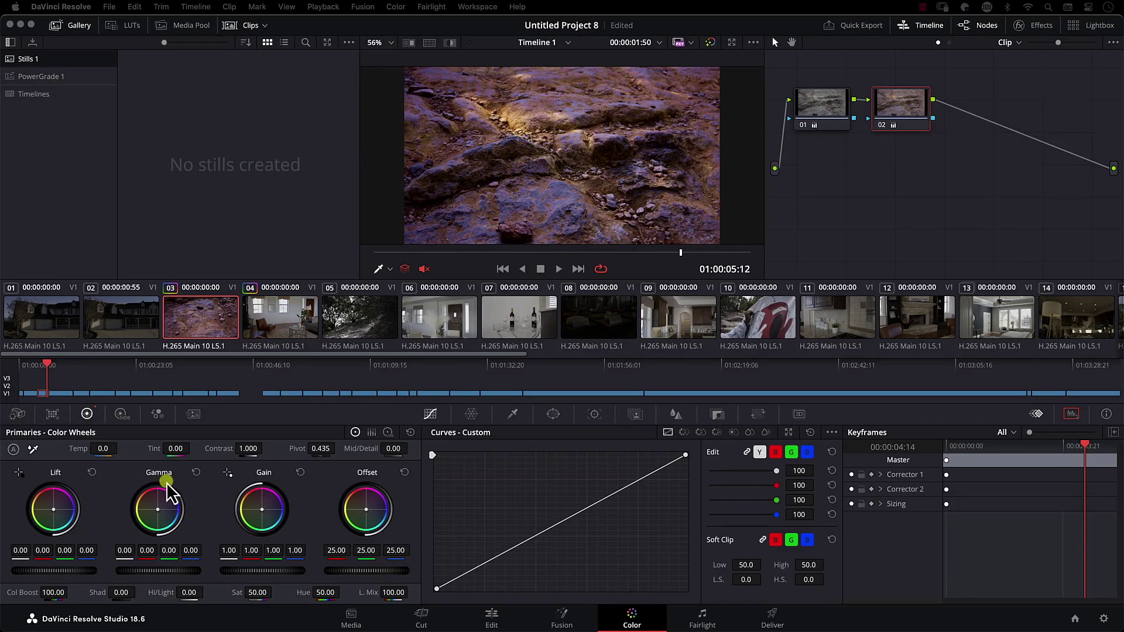
double_click(14, 593)
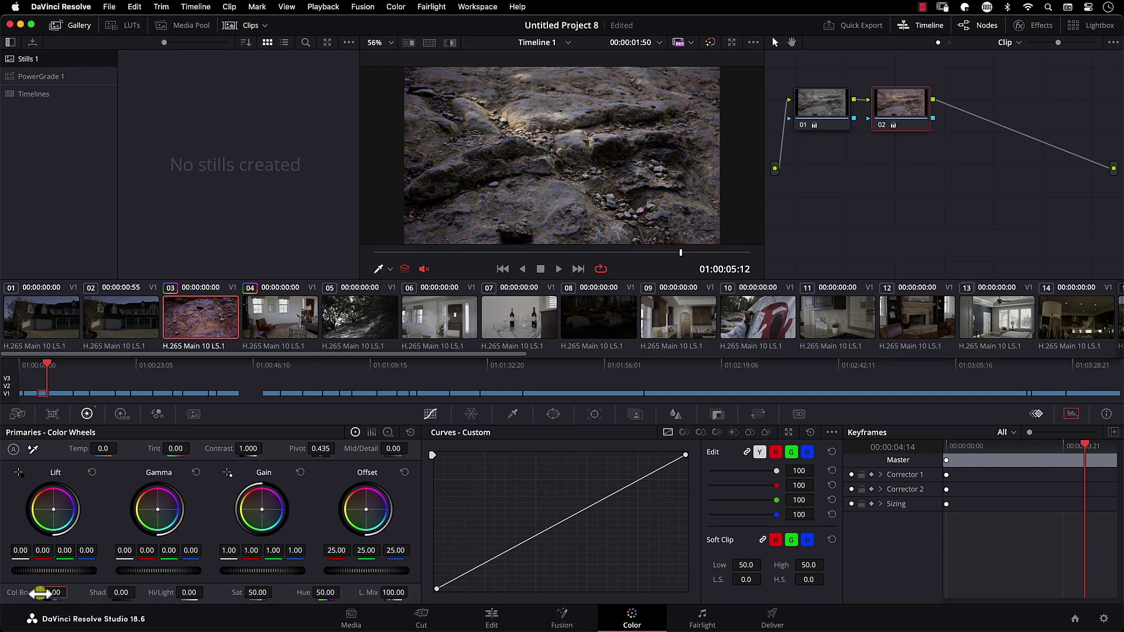
Add a serial node, preview full screen, then delete the extra nodes 02 and 03.
key("alt+s")
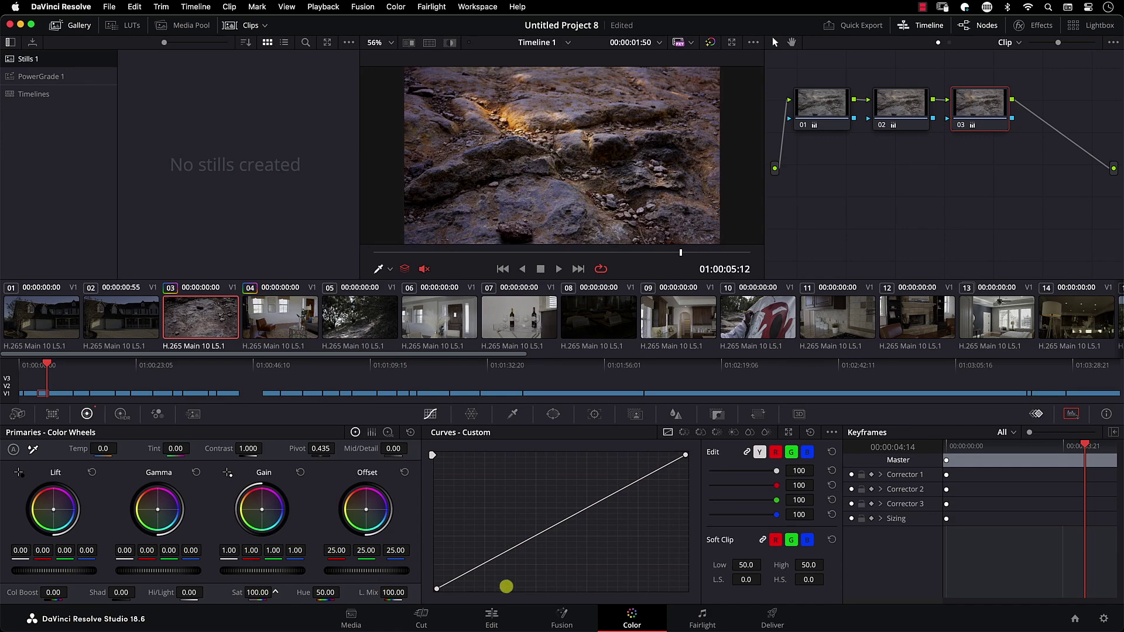
key("super+f")
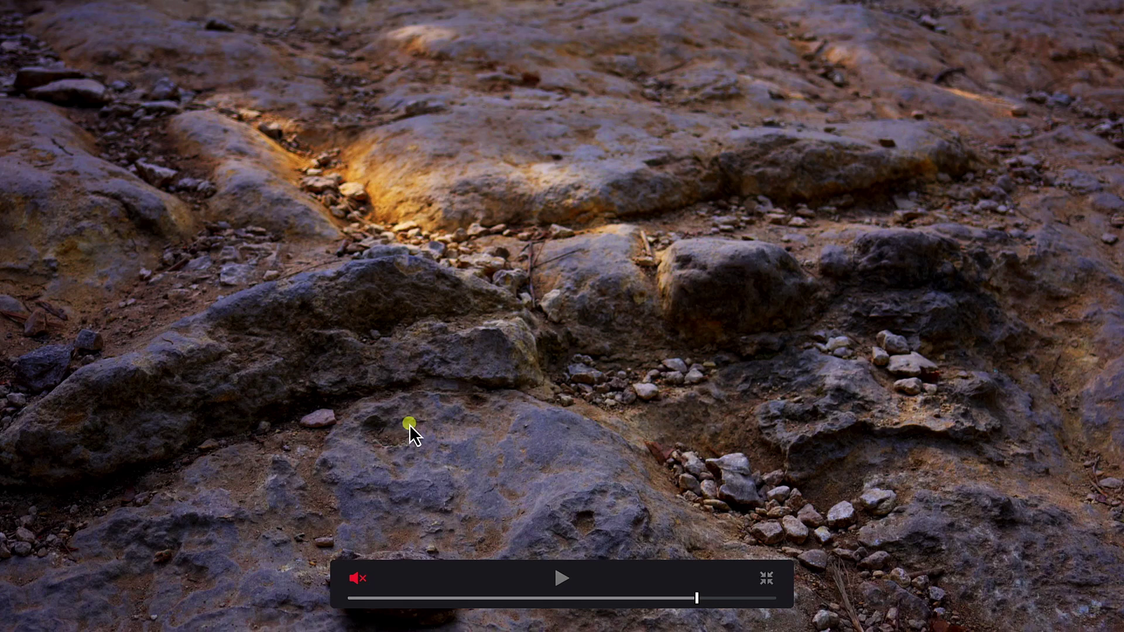
key("super+f")
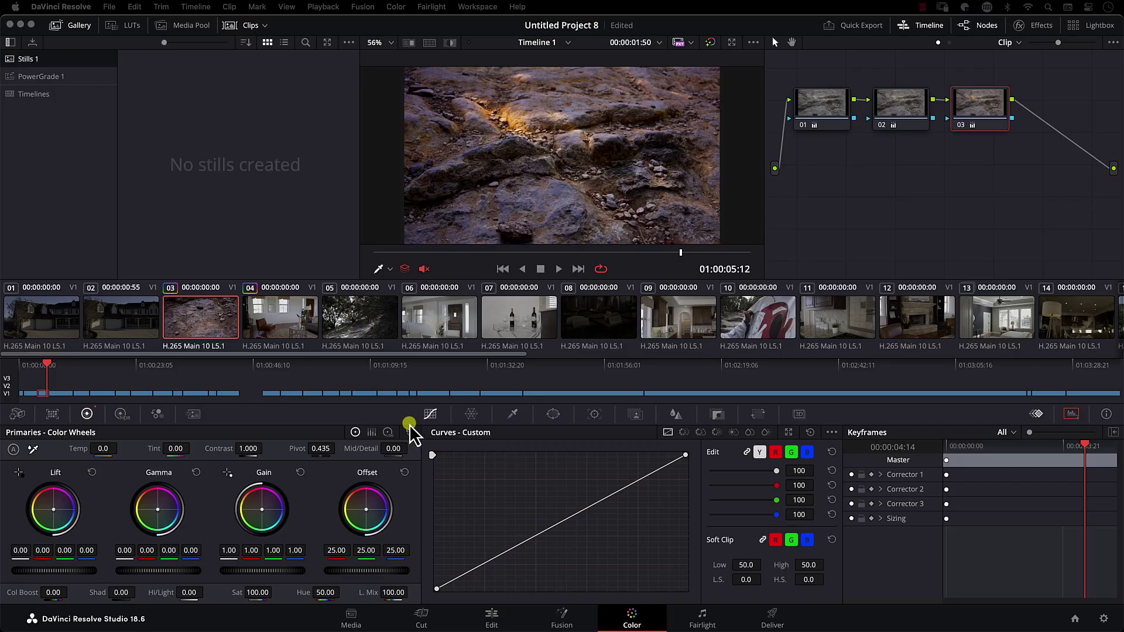
left_click(923, 105, "shift")
key("Delete")
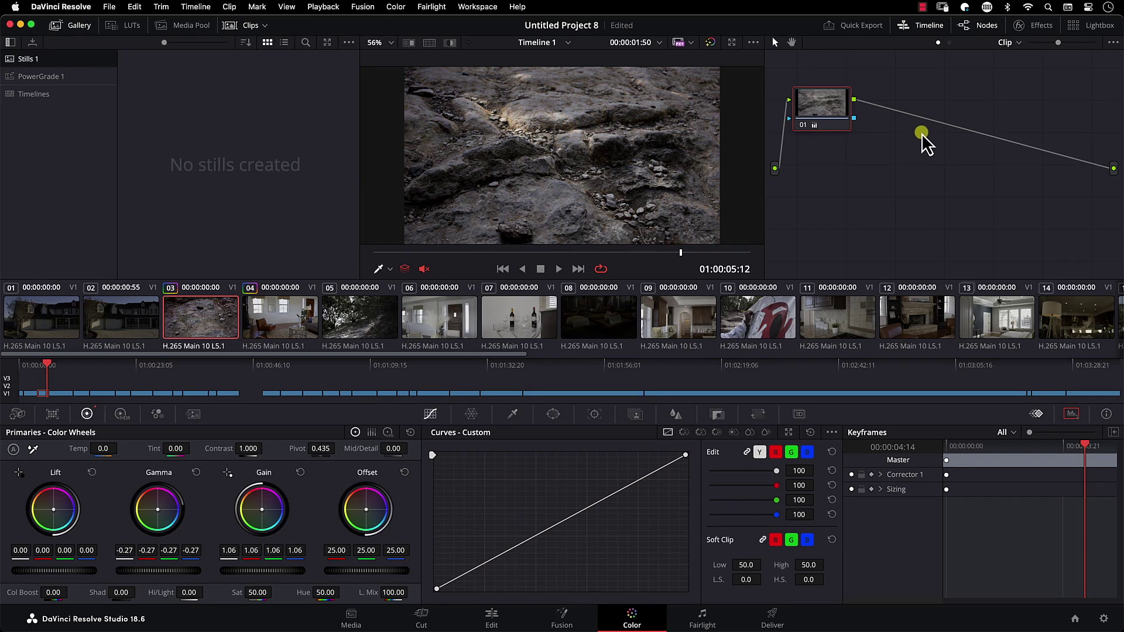
Add a serial node after node 01 and preview the clip full screen.
key("alt+s")
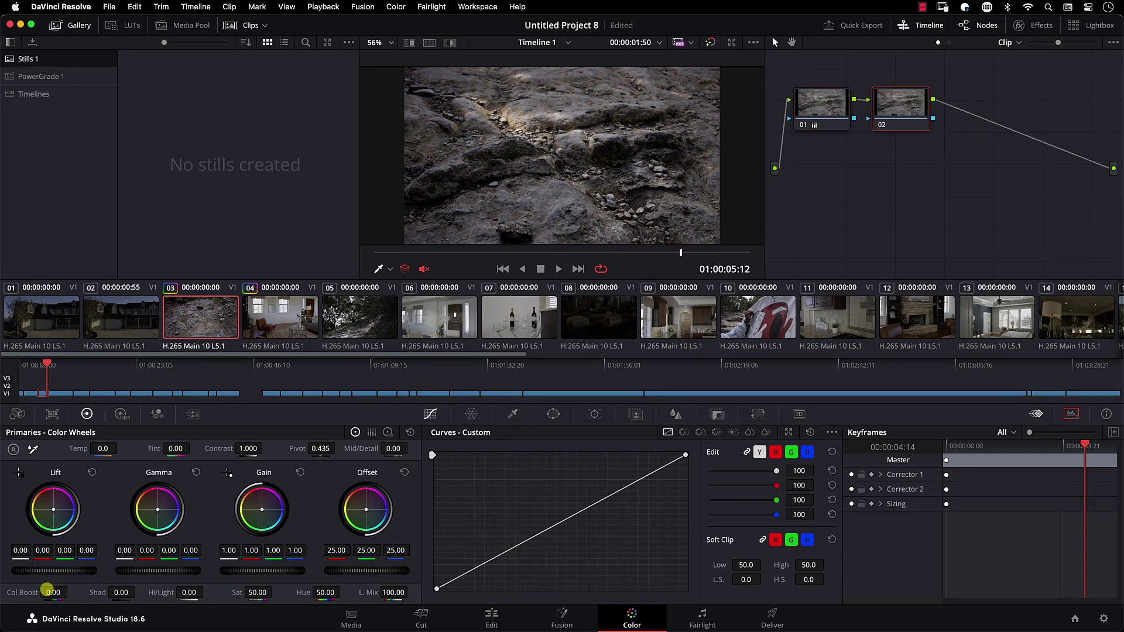
key("super+f")
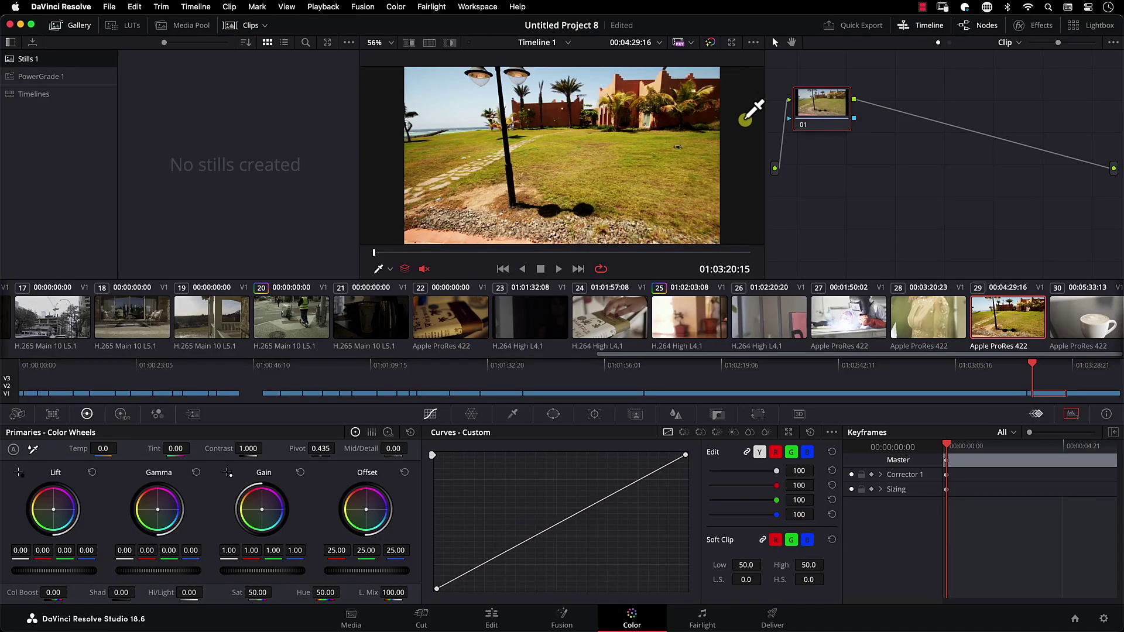
Set node 01 to HSV colour space and bow the Custom curve upward to brighten and saturate.
right_click(828, 115)
mouse_move(873, 259)
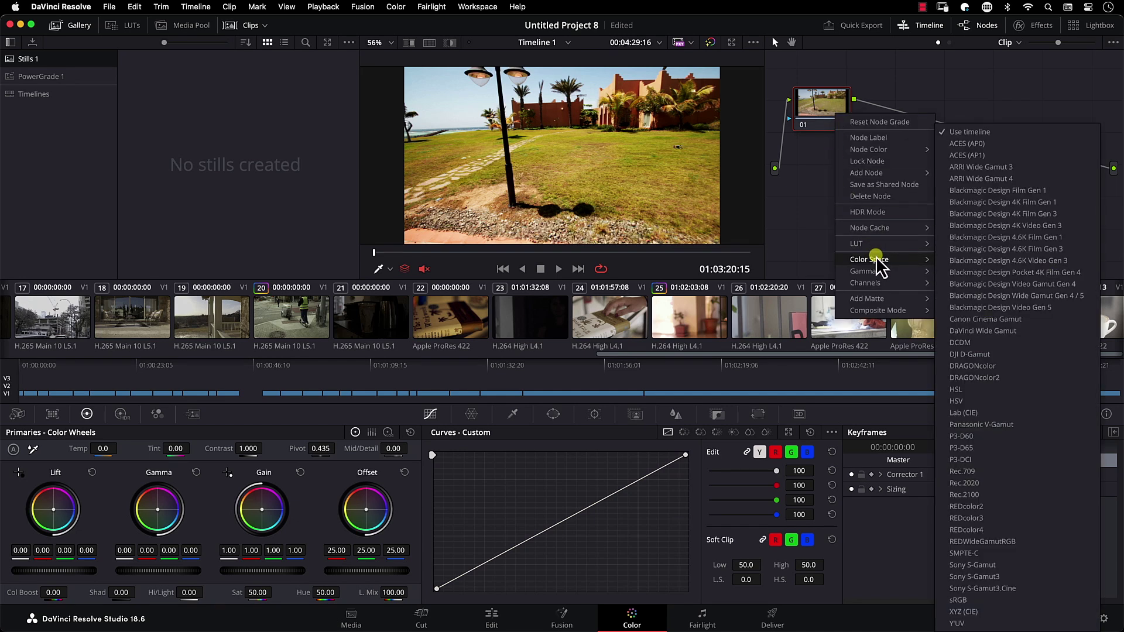
left_click(957, 401)
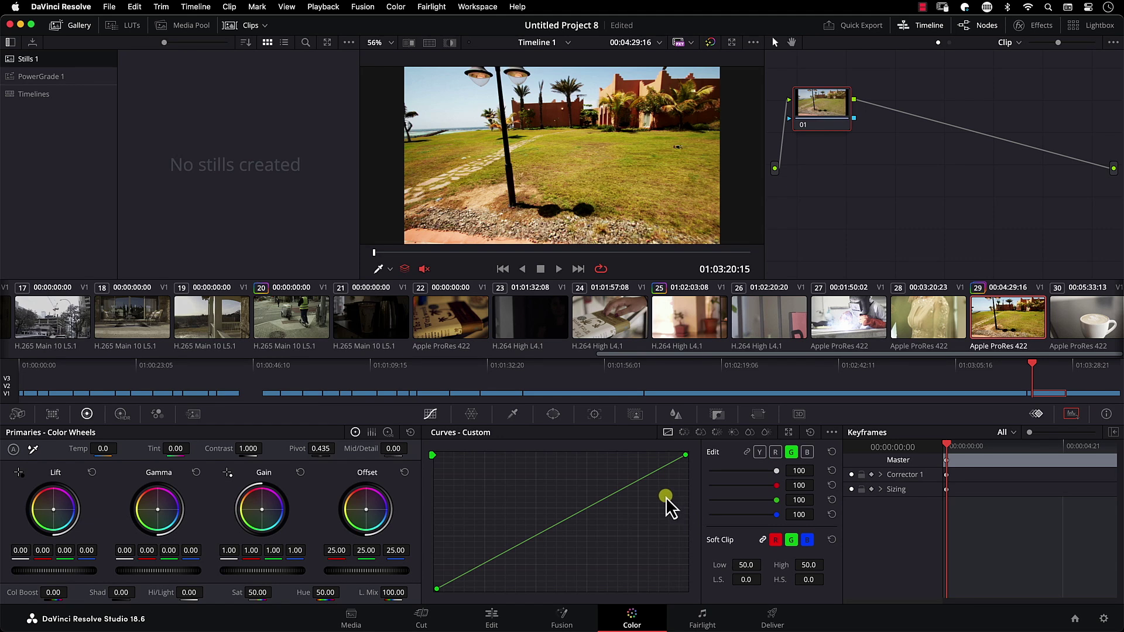
left_click_drag(615, 498, 555, 480)
Switch node 01 to HSL colour space and bow the Custom curve upward to test brightening.
right_click(822, 111)
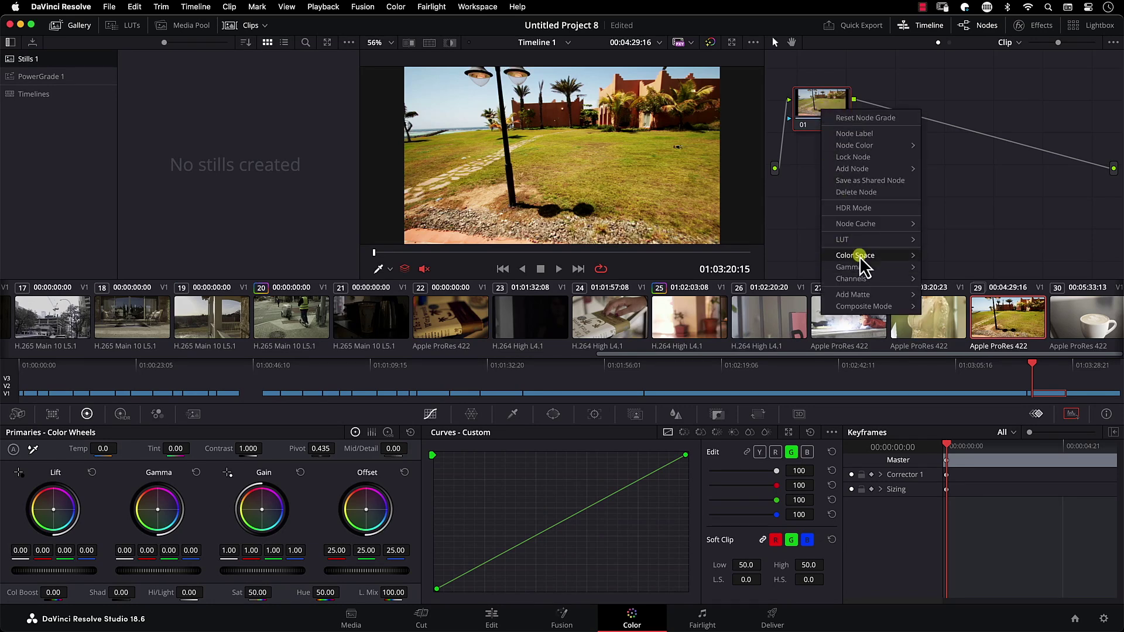
mouse_move(858, 258)
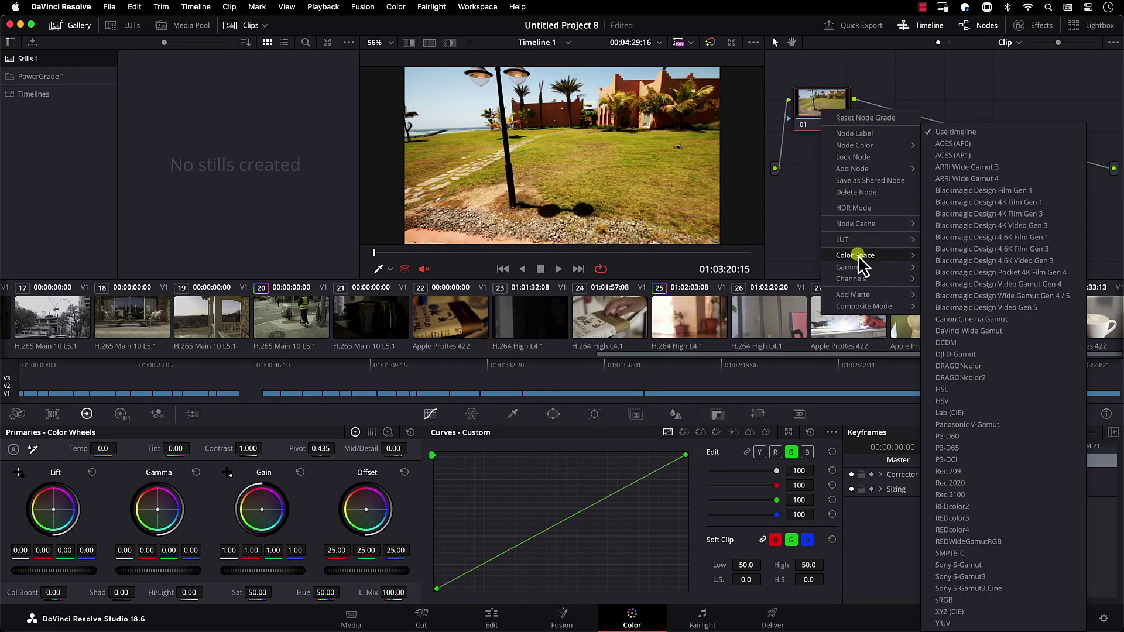
left_click(961, 388)
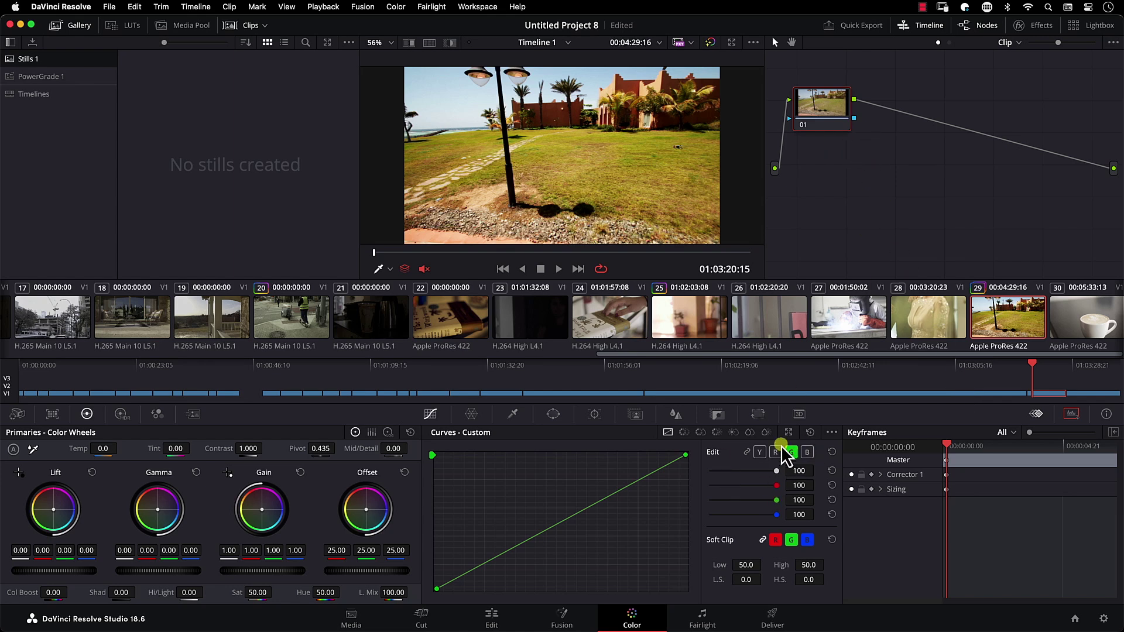
left_click_drag(598, 504, 485, 483)
In the Hue vs Sat curve, add points on the yellow-green hues and adjust their saturation.
left_click(700, 432)
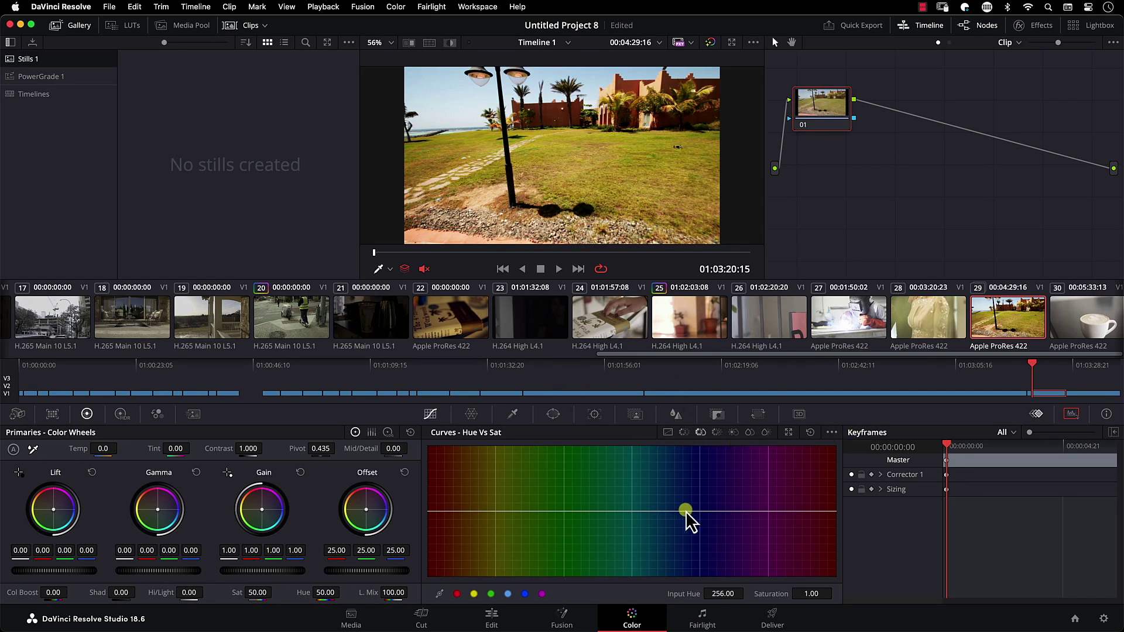
left_click(473, 594)
mouse_move(497, 514)
left_mouse_down()
mouse_move(493, 447)
mouse_move(489, 499)
left_mouse_up()
left_click_drag(496, 459, 497, 458)
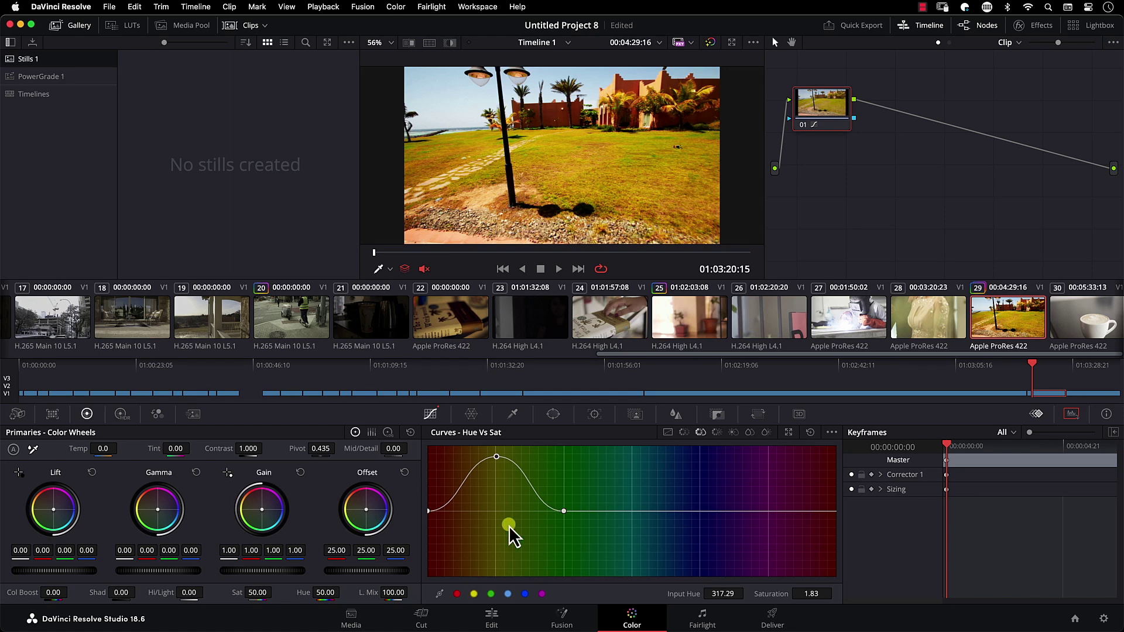
mouse_move(494, 459)
left_mouse_down()
mouse_move(490, 479)
mouse_move(491, 468)
left_mouse_up()
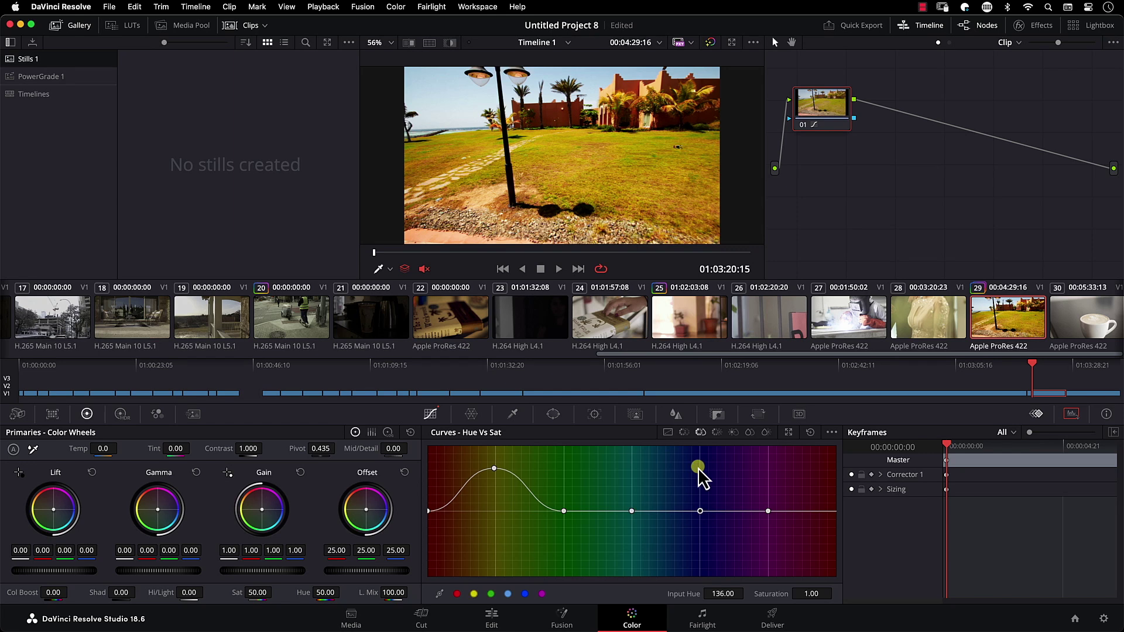
Boost the blue hues' saturation, dip the yellow-greens, then reset the Hue vs Sat curve flat.
mouse_move(687, 444)
left_mouse_down()
mouse_move(705, 537)
mouse_move(695, 430)
mouse_move(697, 536)
mouse_move(693, 446)
left_mouse_up()
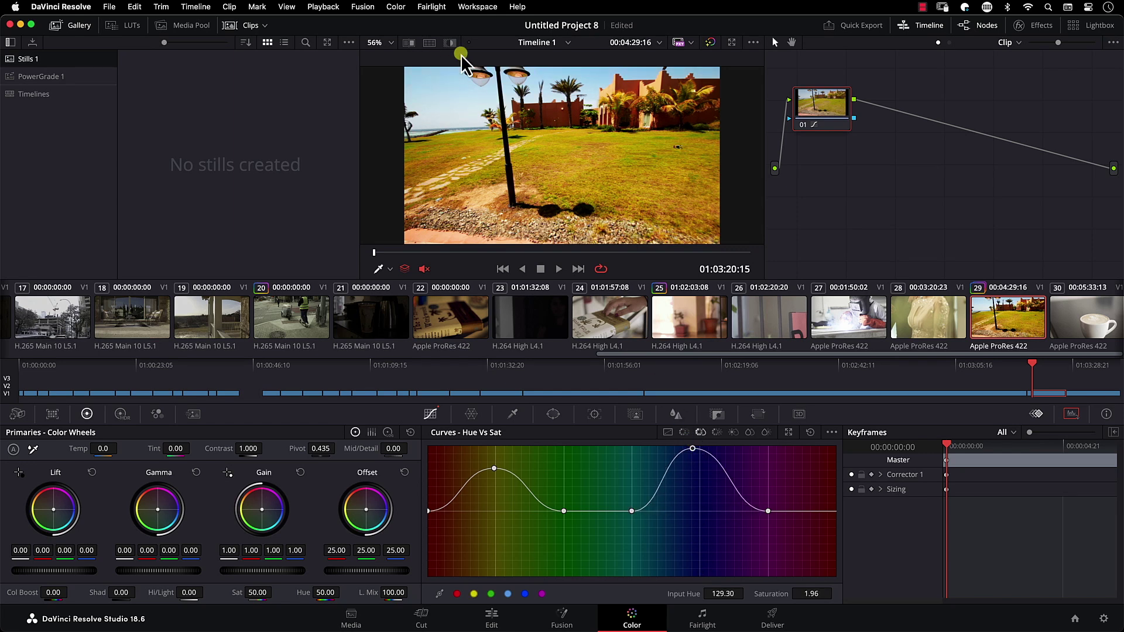
mouse_move(695, 454)
left_mouse_down()
mouse_move(679, 540)
mouse_move(697, 449)
left_mouse_up()
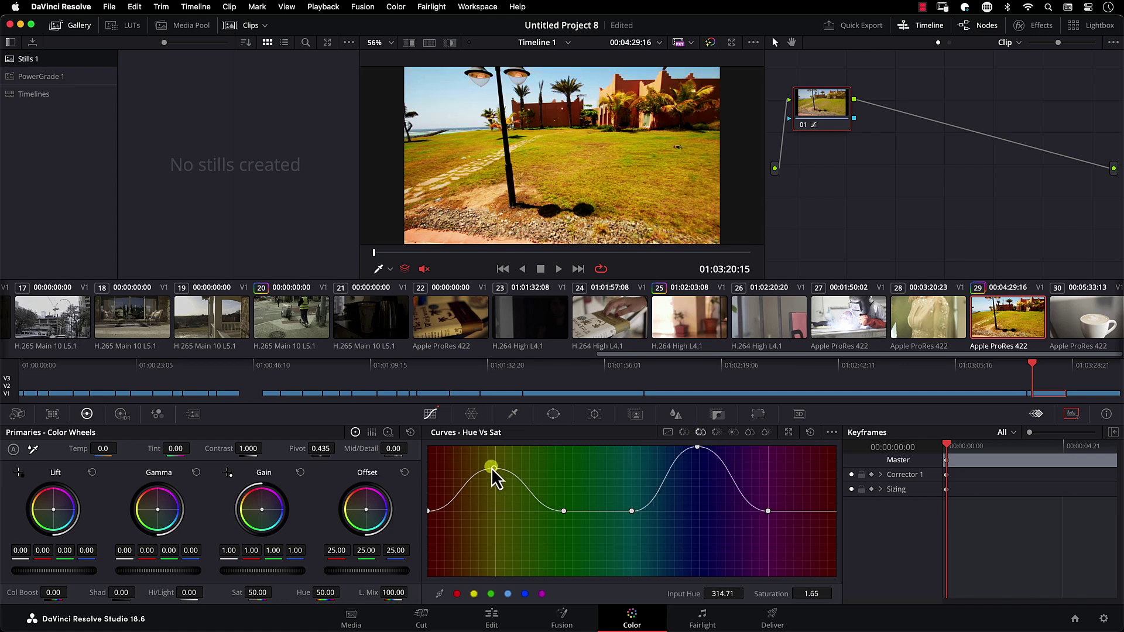
left_click_drag(489, 553, 494, 563)
mouse_move(697, 448)
left_mouse_down()
mouse_move(708, 459)
mouse_move(706, 449)
left_mouse_up()
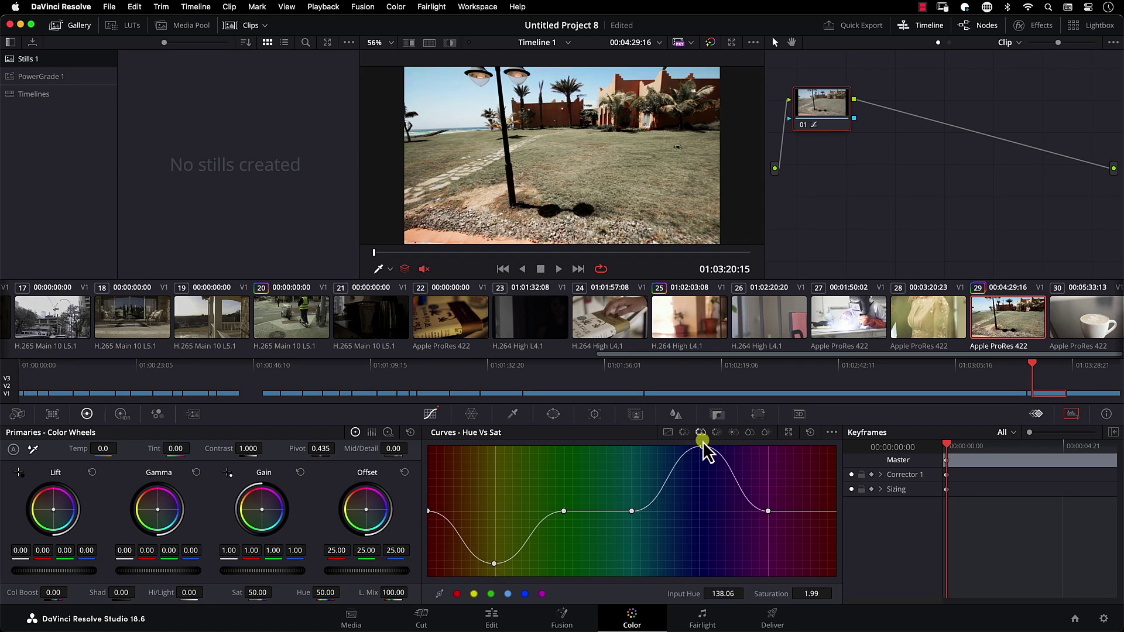
left_click(810, 432)
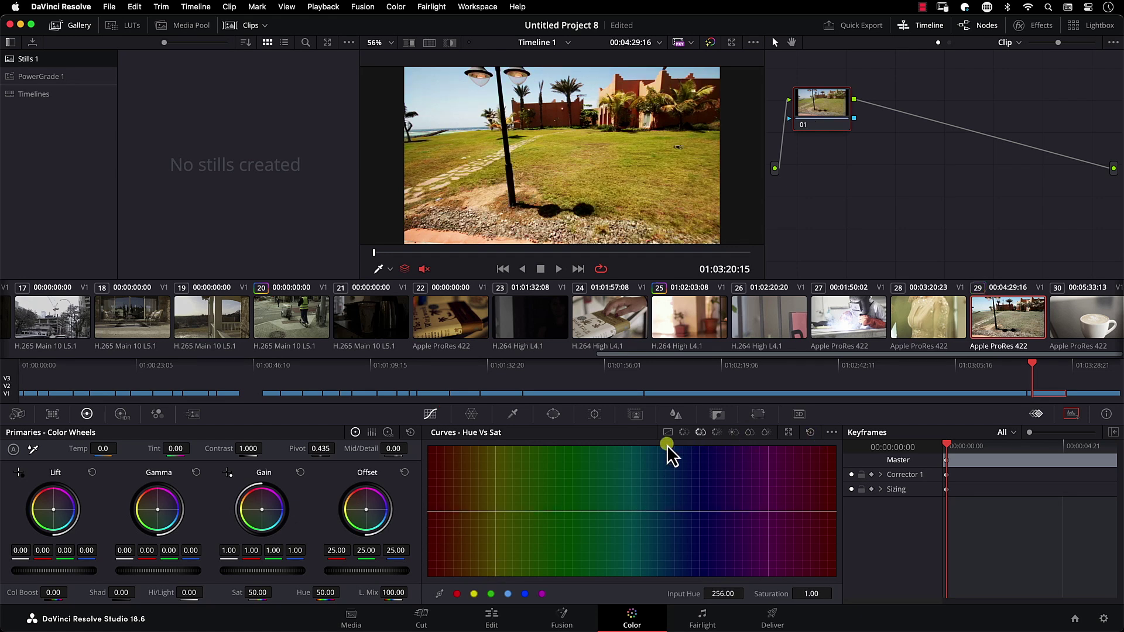
In the Lum vs Sat curve, adjust shadow and highlight endpoints, add a midtone hump, then flatten it.
left_click(733, 432)
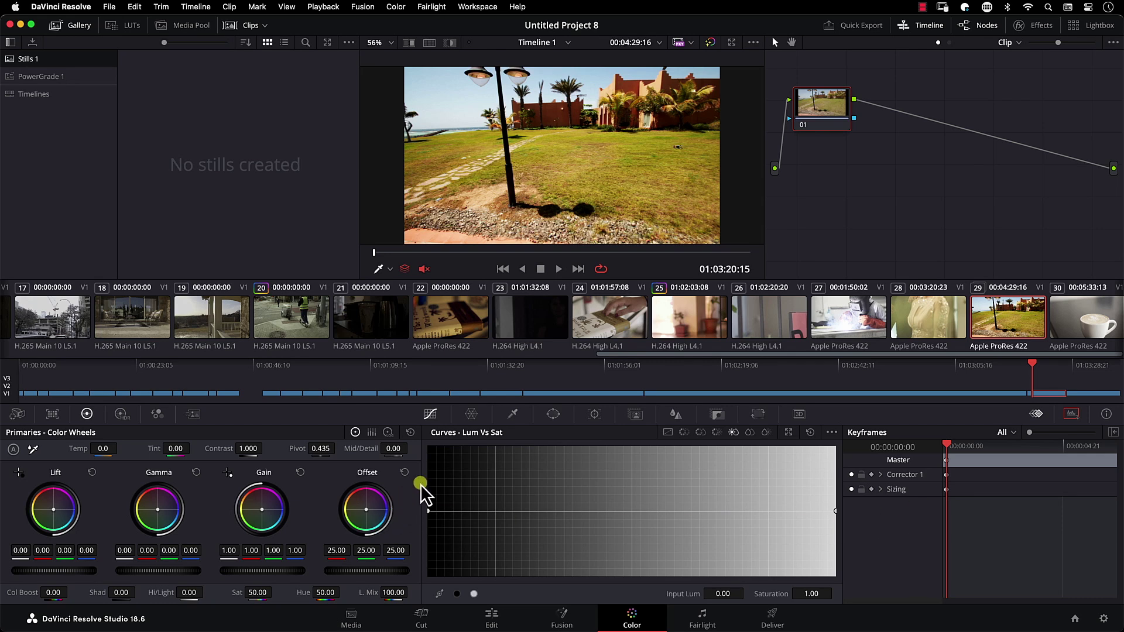
left_click_drag(429, 522, 418, 467)
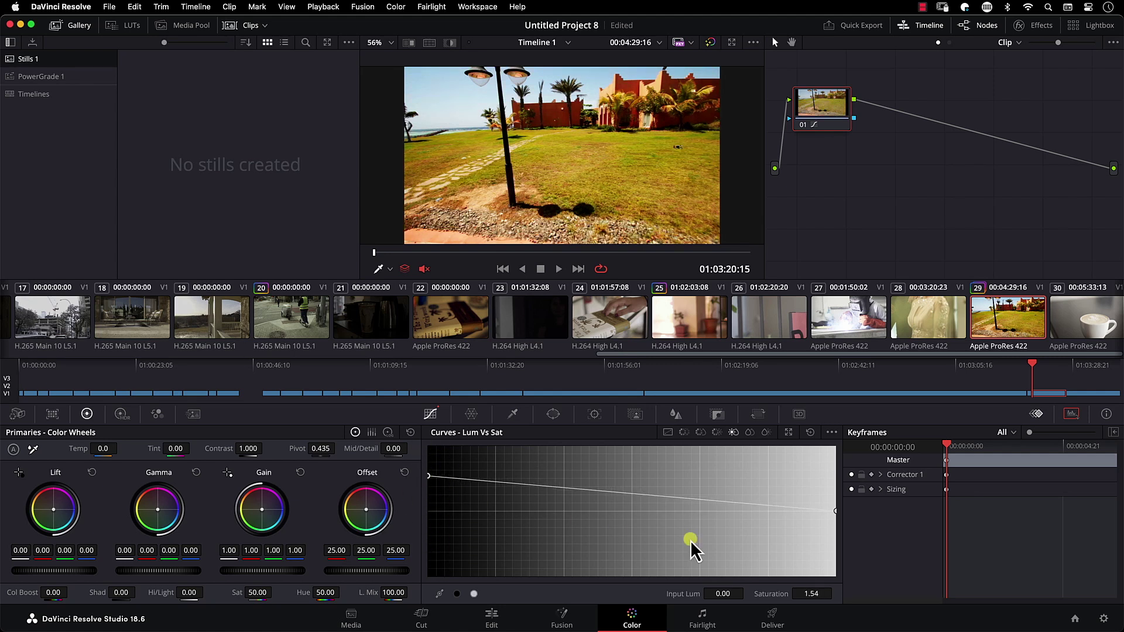
left_click_drag(833, 515, 833, 556)
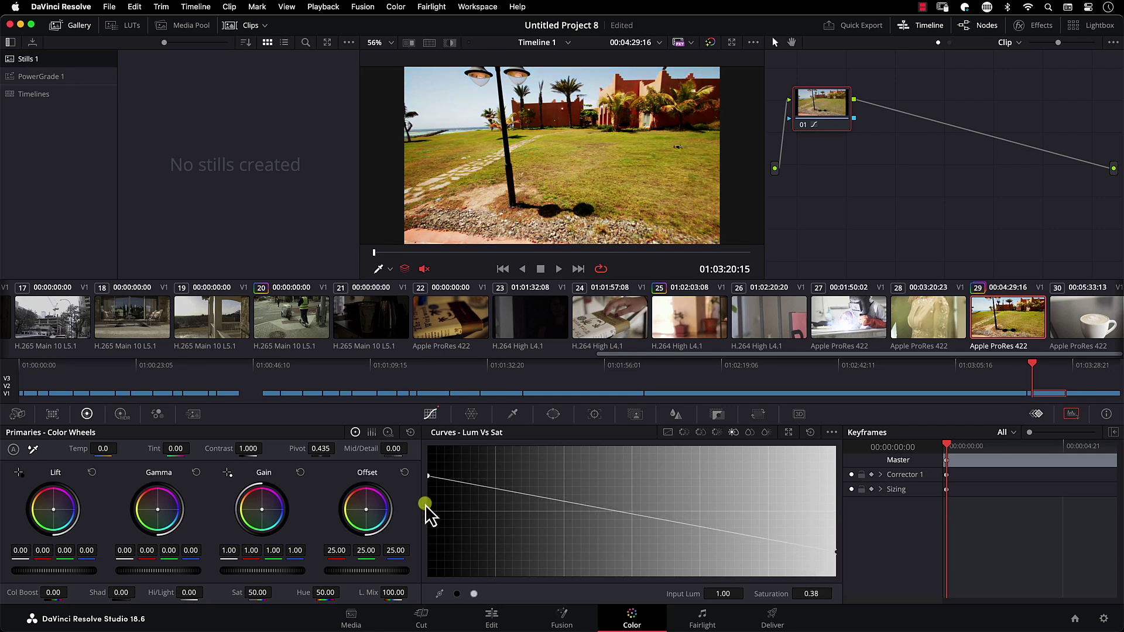
left_click_drag(430, 479, 429, 525)
left_click_drag(691, 547, 562, 463)
left_click_drag(641, 468, 807, 468)
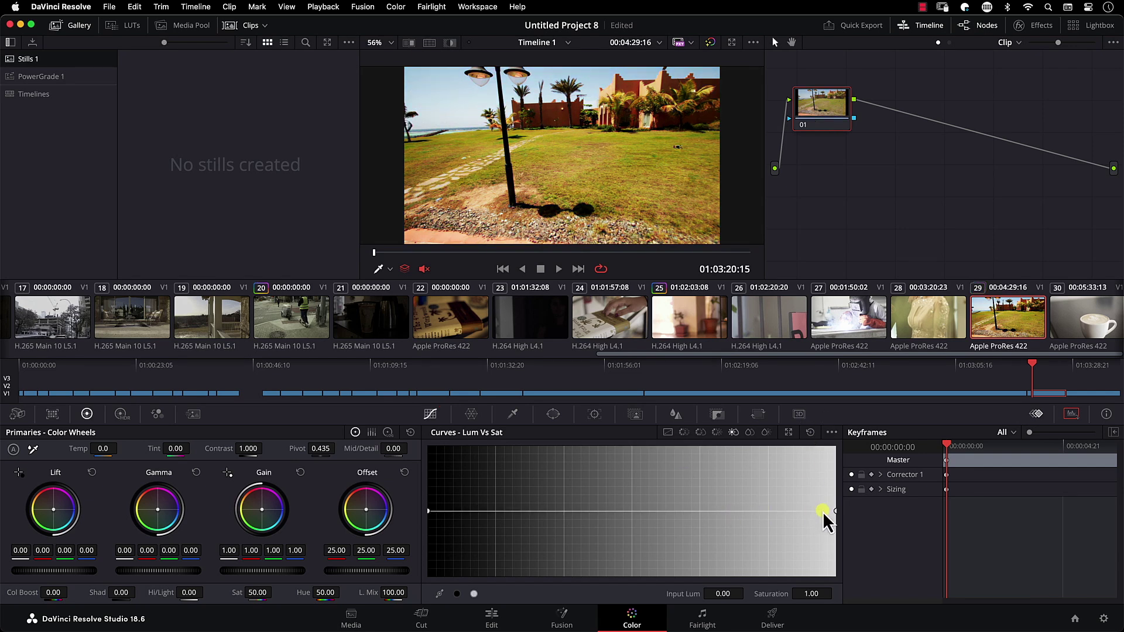
Boost highlight saturation and cut darker-tone saturation, then reset the Lum vs Sat curve flat.
left_click_drag(803, 515, 780, 457)
left_click_drag(553, 486, 554, 556)
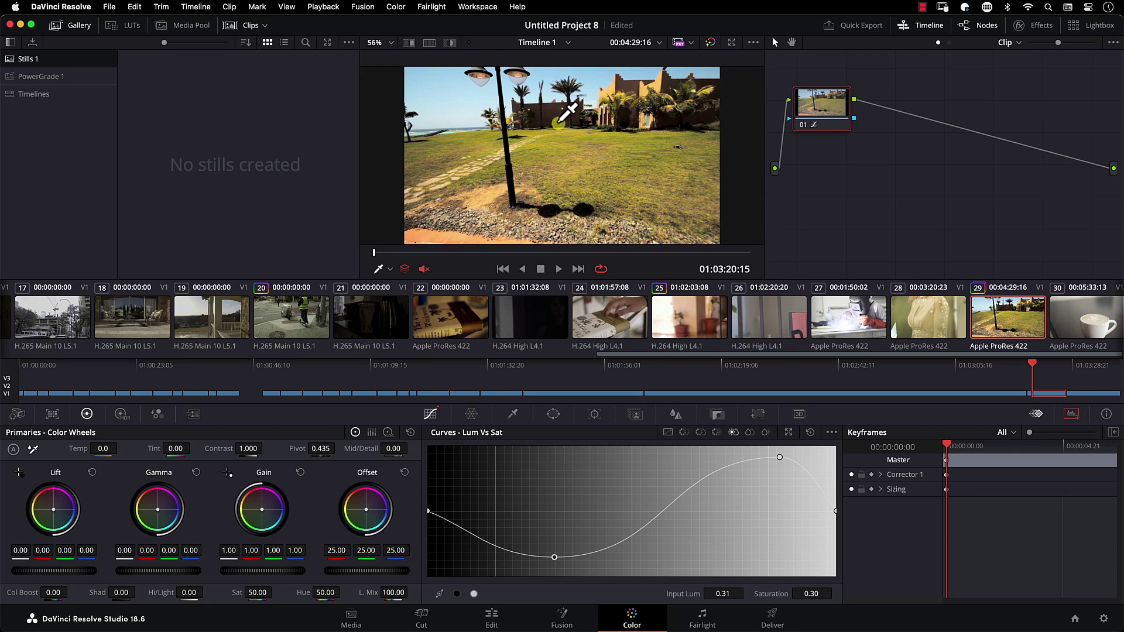
mouse_move(554, 553)
left_mouse_down()
mouse_move(543, 511)
mouse_move(548, 550)
left_mouse_up()
mouse_move(778, 460)
left_mouse_down()
mouse_move(782, 487)
mouse_move(777, 459)
left_mouse_up()
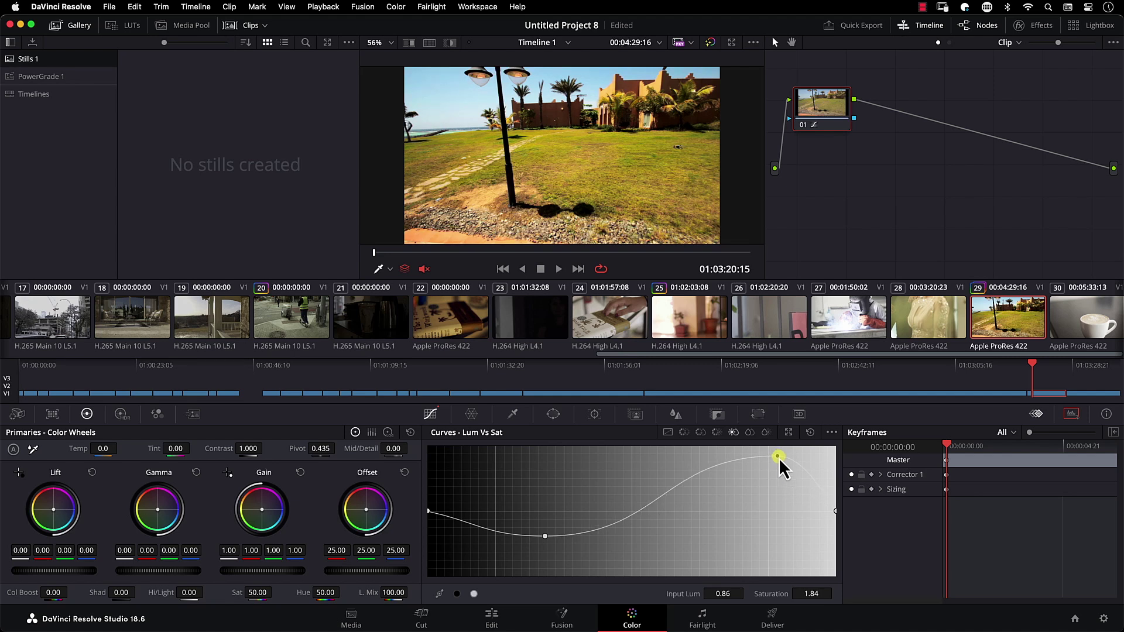
left_click(808, 433)
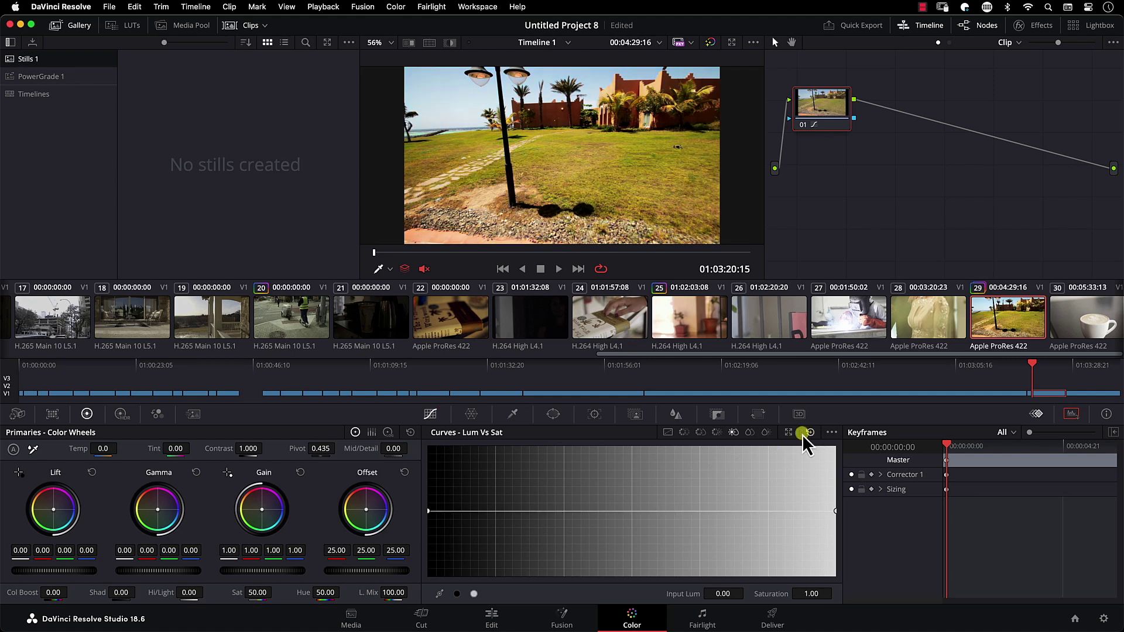
In Sat vs Sat, lower vivid colours, boost muted ones, add a midpoint, then reset with Shift+Home.
left_click(750, 433)
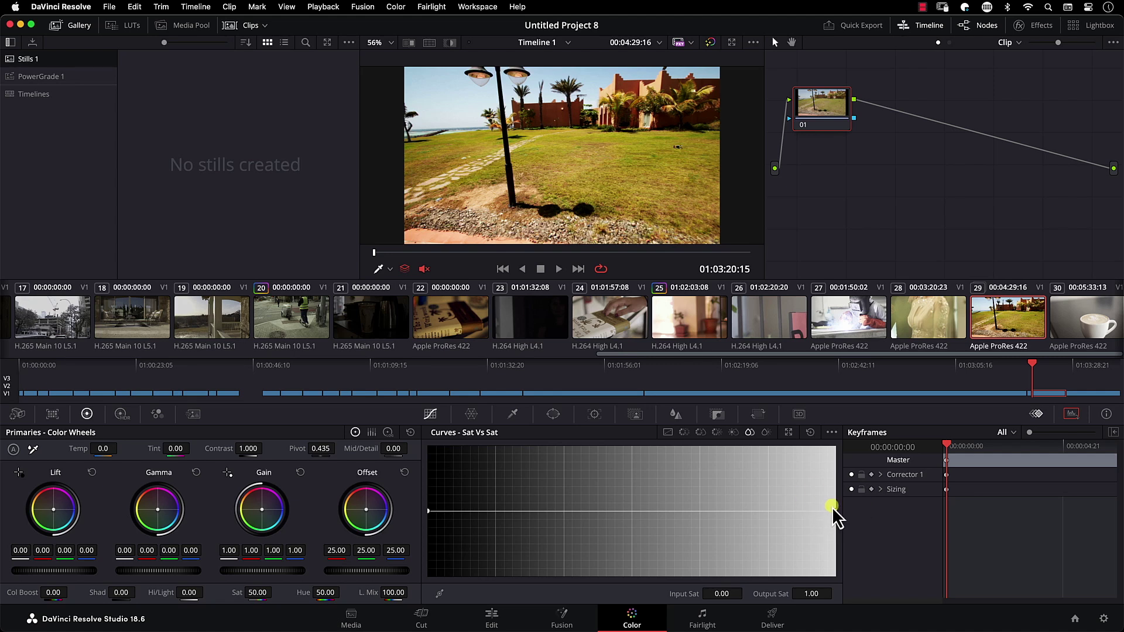
left_click_drag(836, 511, 837, 563)
left_click_drag(428, 511, 429, 474)
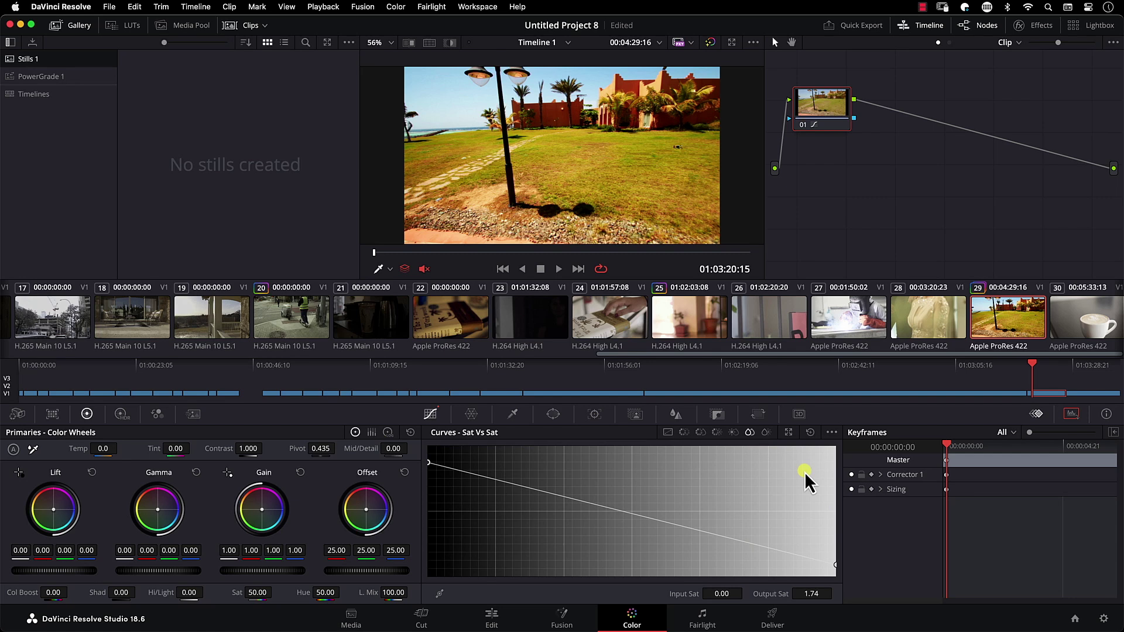
mouse_move(638, 519)
left_mouse_down()
mouse_move(630, 484)
mouse_move(649, 501)
mouse_move(638, 527)
mouse_move(637, 507)
left_mouse_up()
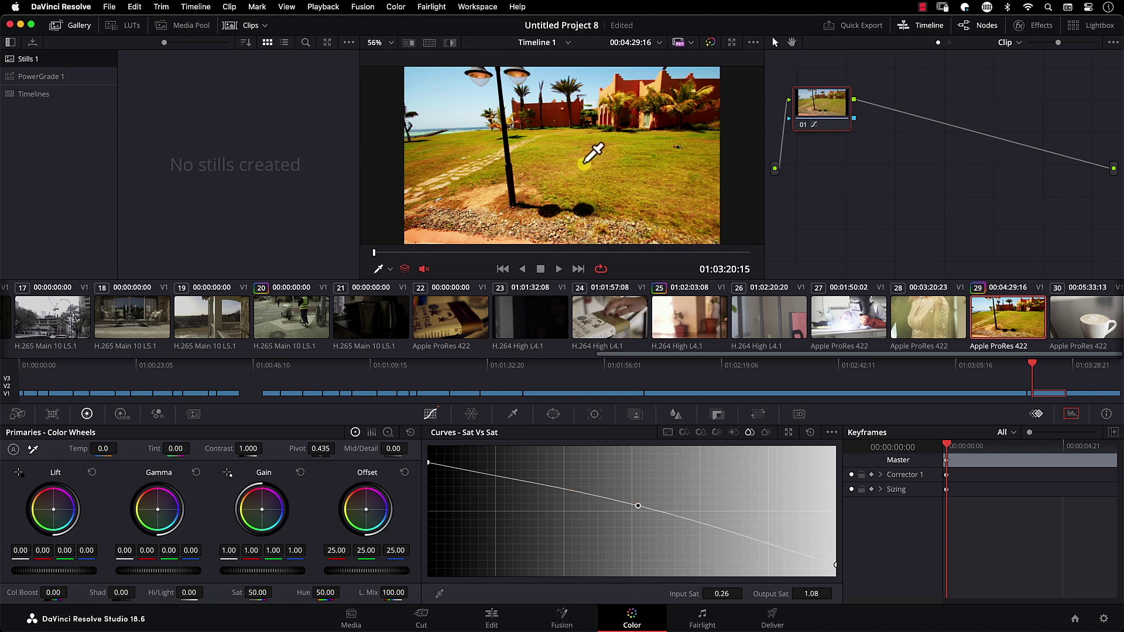
key("shift+Home")
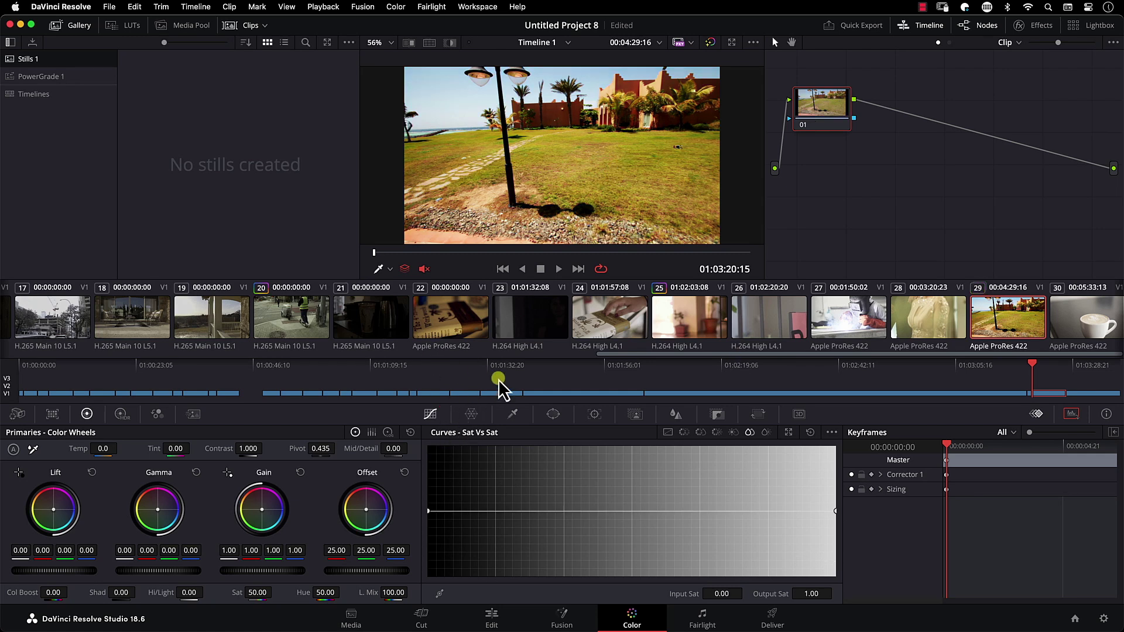
Open the Color Warper, pull the outer green points toward neutral, sample the sky, then reset.
left_click(471, 413)
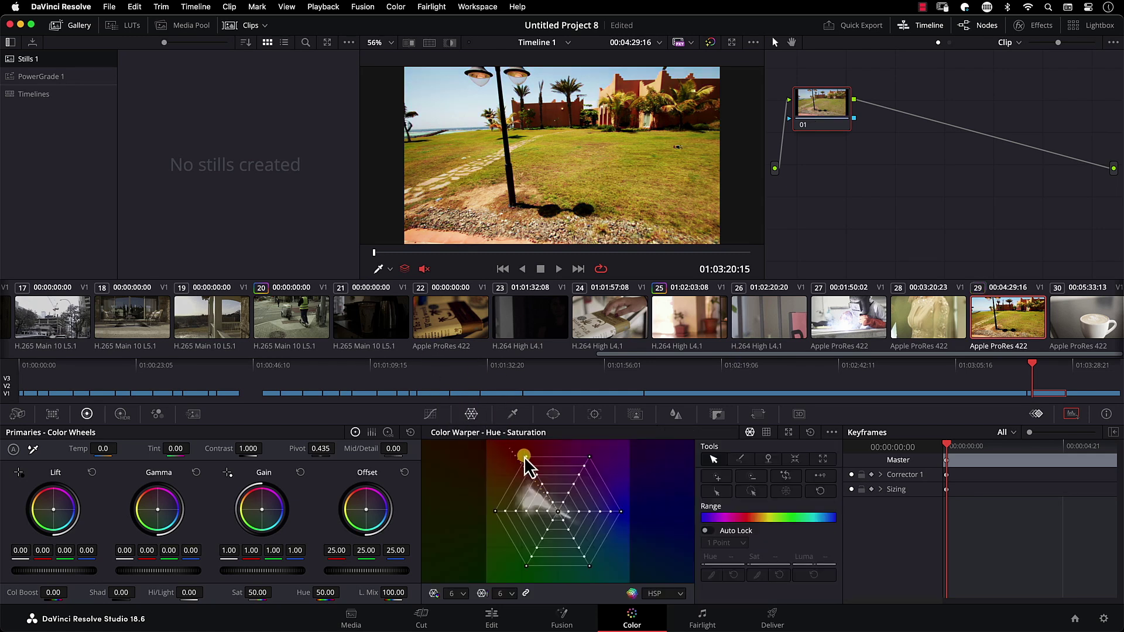
left_click(620, 513)
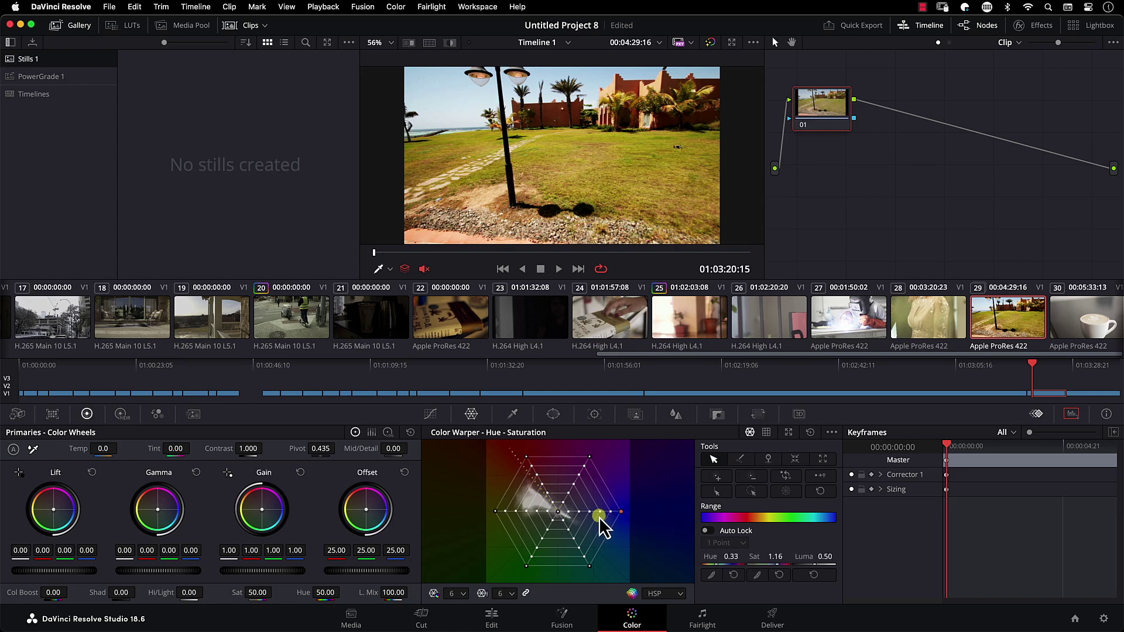
left_click_drag(619, 513, 582, 522)
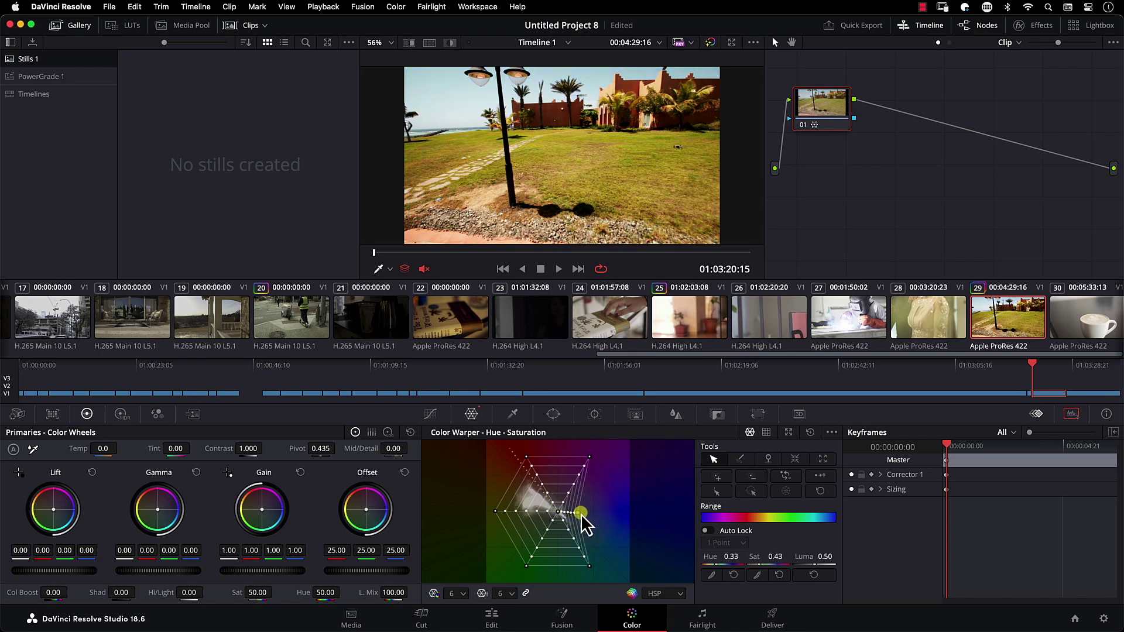
left_click_drag(588, 567, 580, 528)
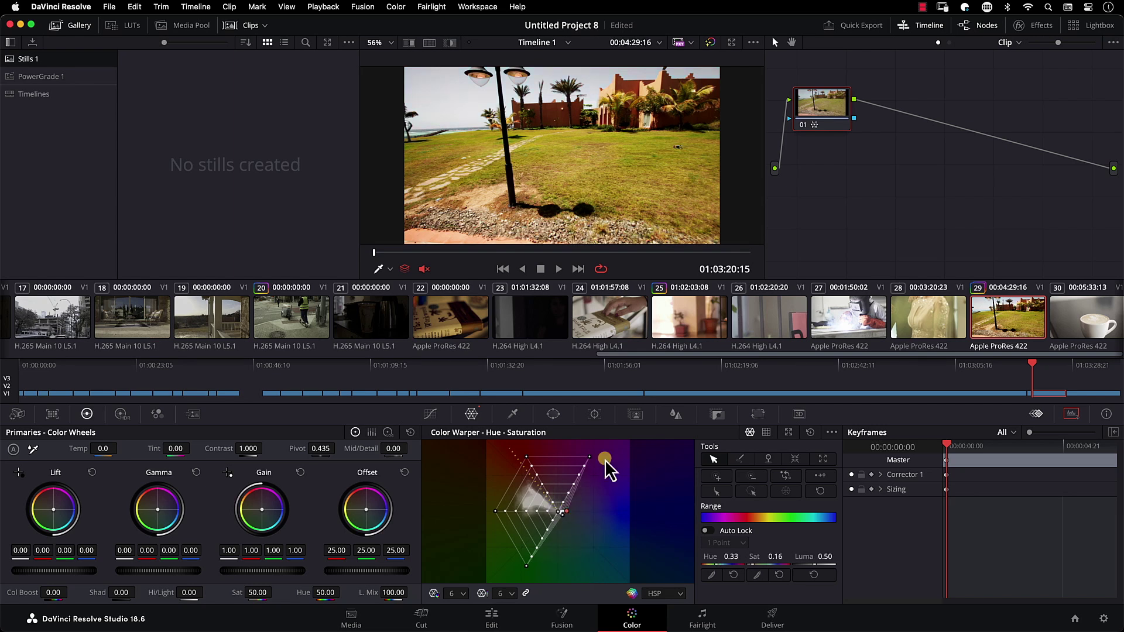
left_click(530, 93)
left_click(810, 432)
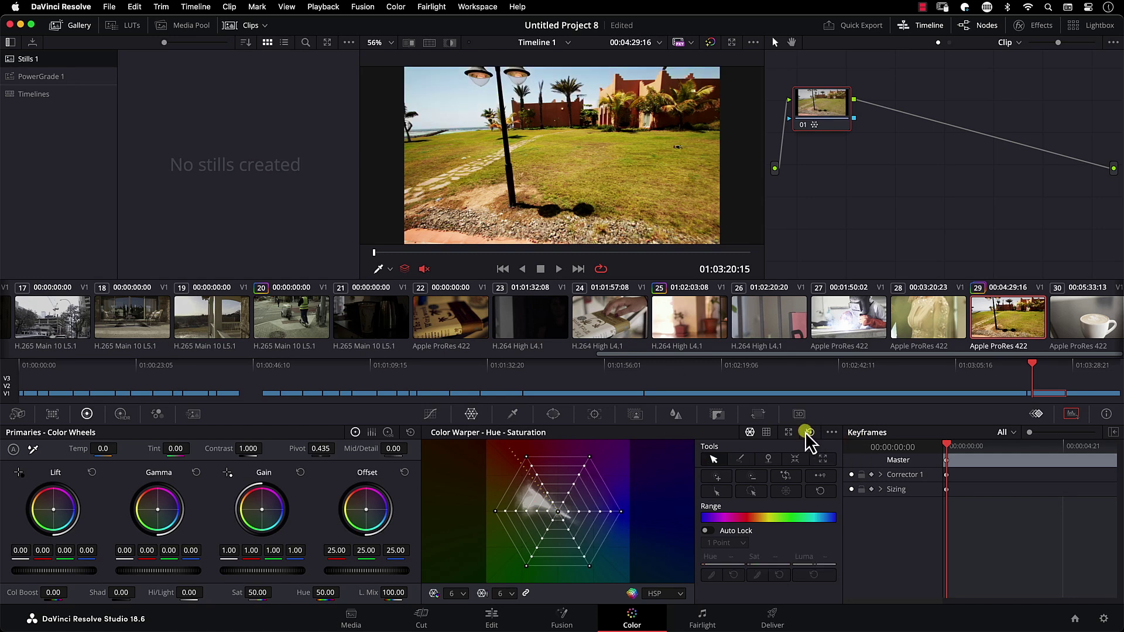
Test pushing the sky-colour points toward saturated cyan, reset, then shift the upper red corner vertex.
left_click(567, 513)
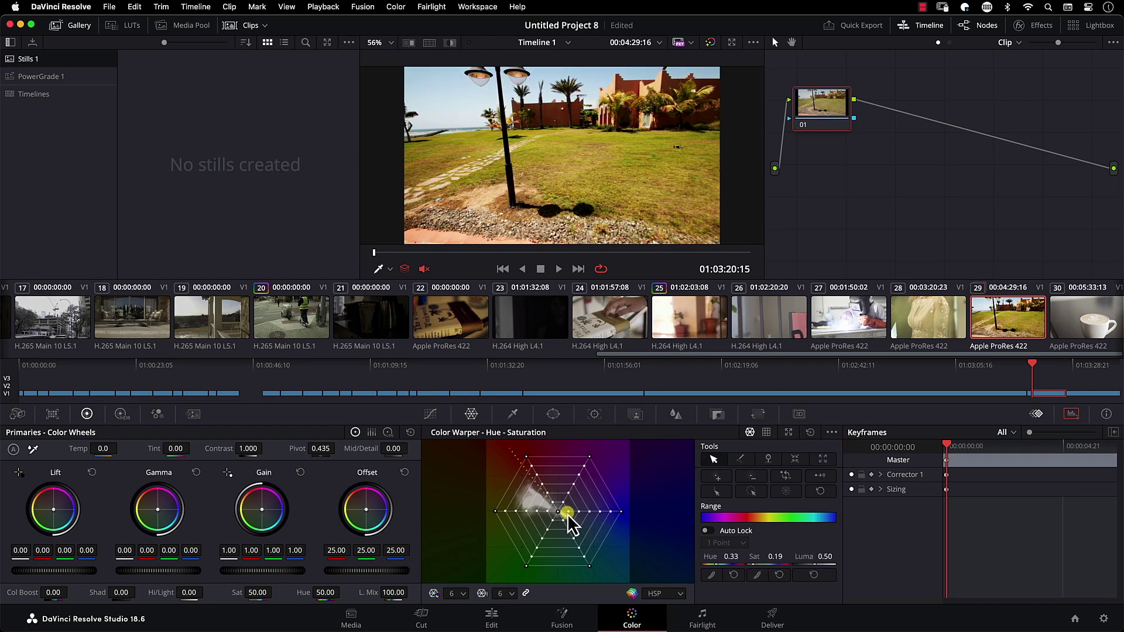
left_click_drag(568, 513, 622, 513)
left_click_drag(570, 515, 603, 514)
left_click(546, 521)
left_click_drag(564, 521, 579, 553)
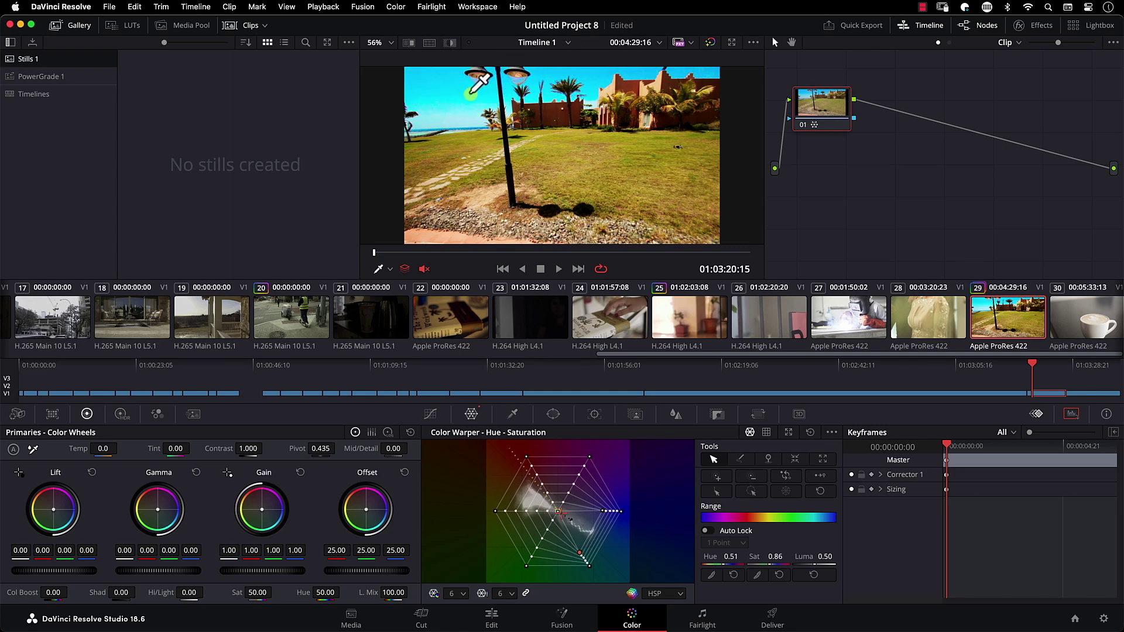
left_click(809, 433)
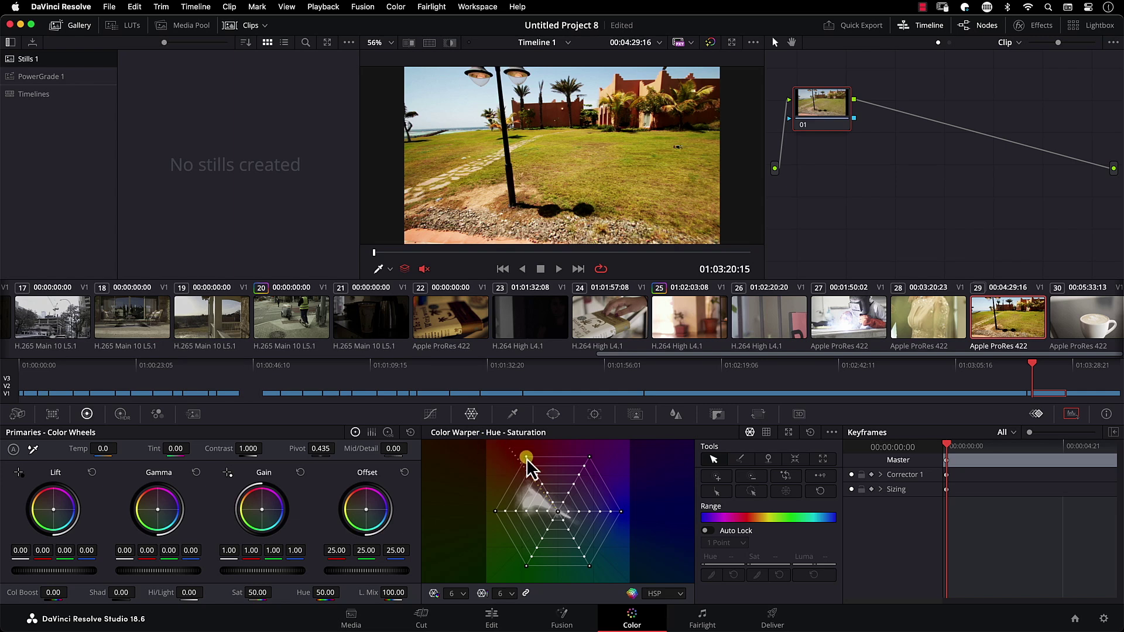
mouse_move(526, 457)
left_mouse_down()
mouse_move(485, 482)
mouse_move(561, 462)
mouse_move(515, 469)
mouse_move(530, 475)
left_mouse_up()
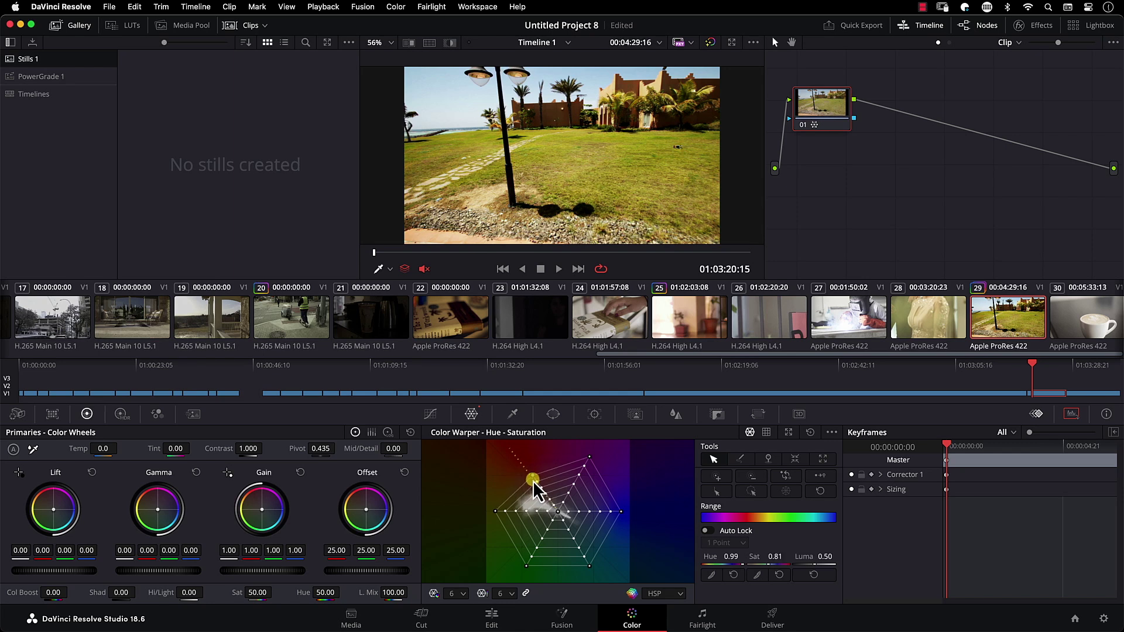
mouse_move(532, 480)
left_mouse_down()
mouse_move(536, 464)
mouse_move(514, 474)
mouse_move(542, 467)
left_mouse_up()
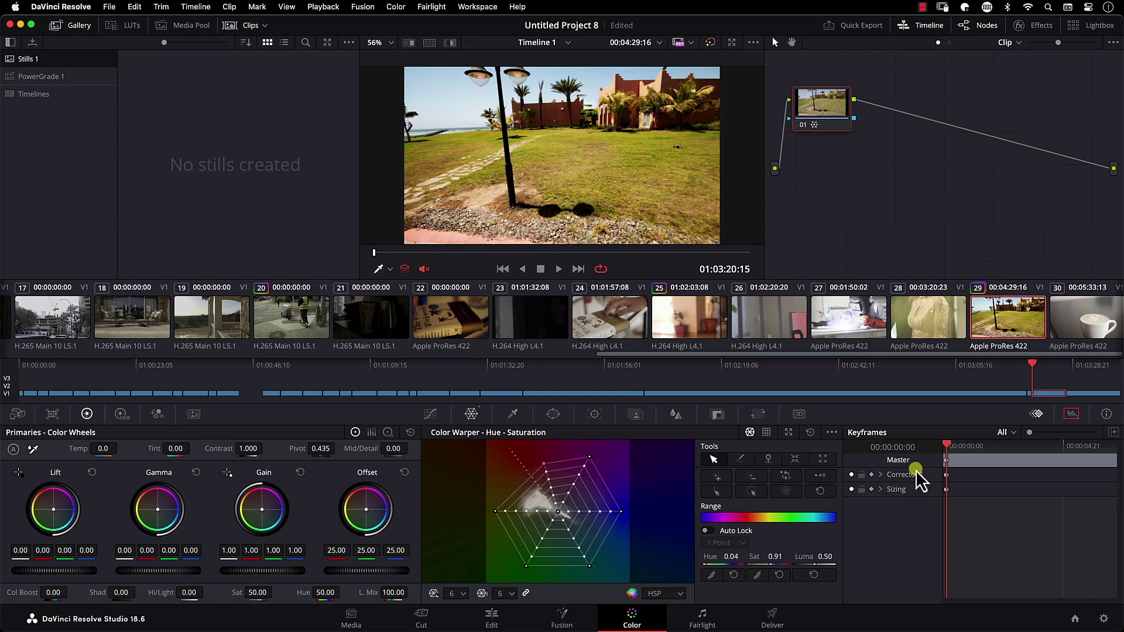